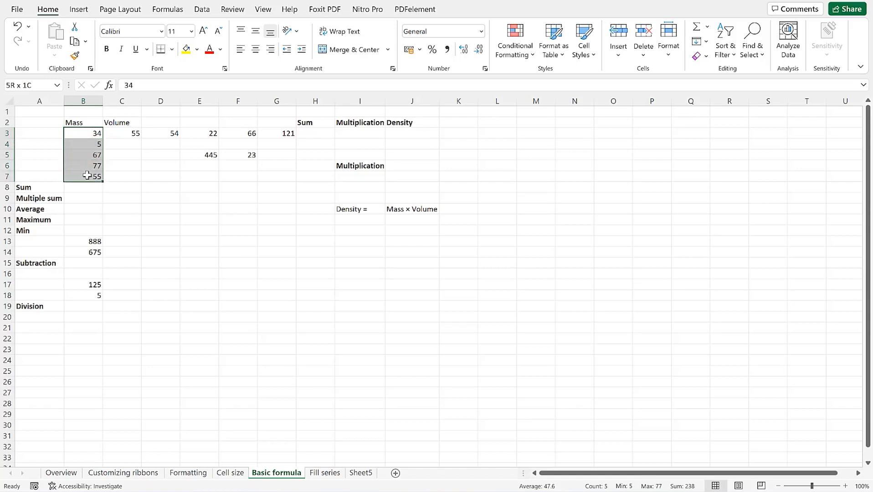
click(123, 132)
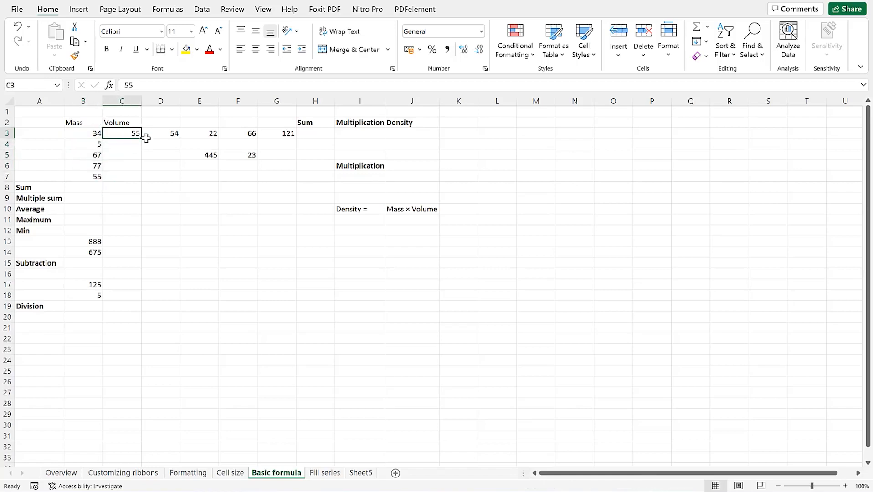
click(163, 133)
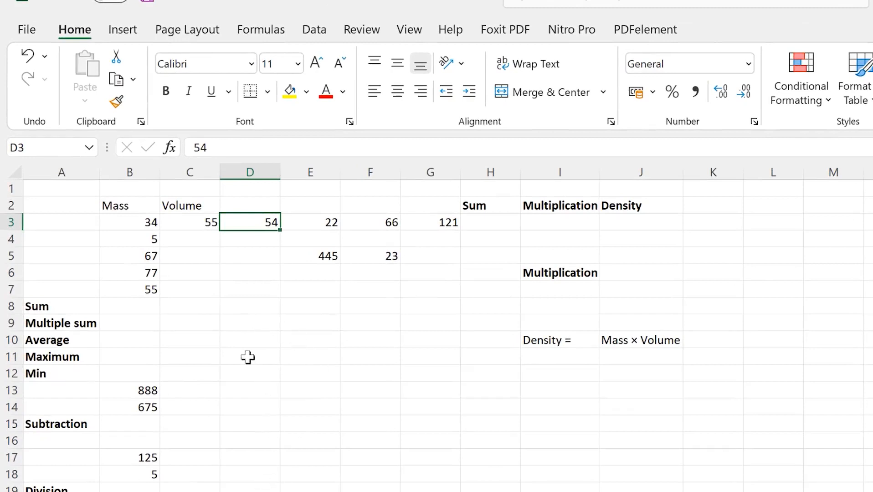
click(247, 301)
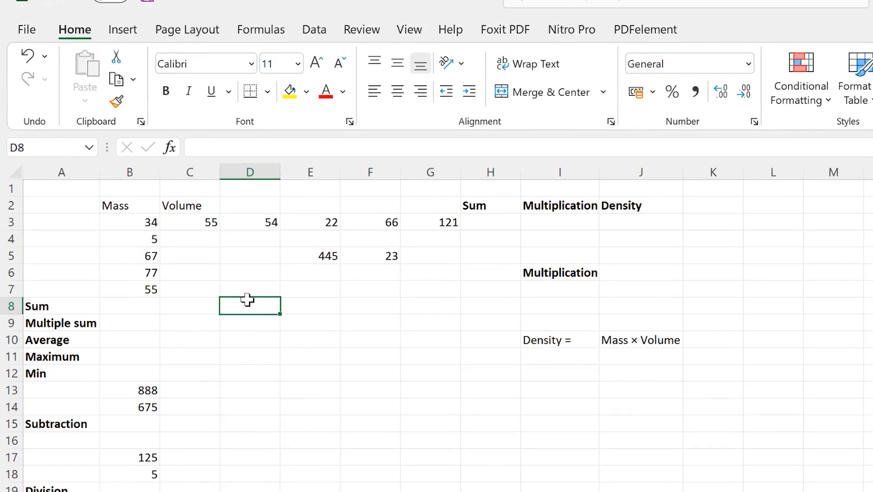
text(=)
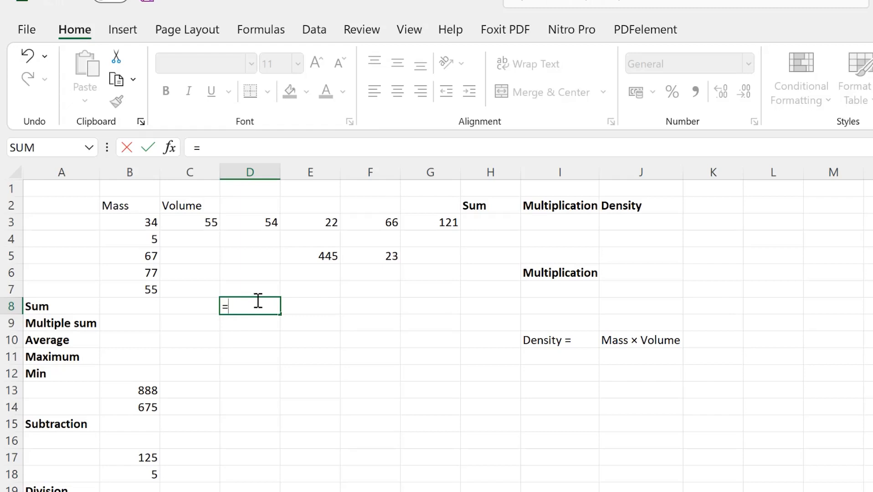
key(BackSpace)
click(431, 491)
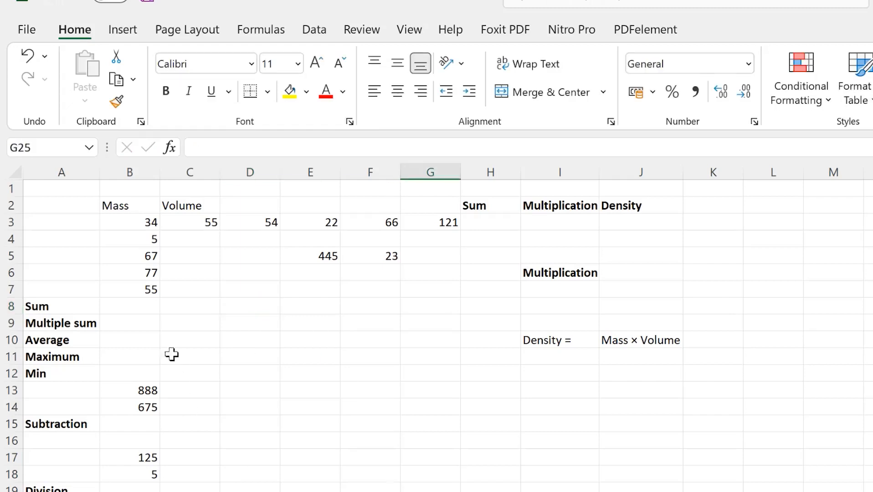
- Add up the five Mass values in cell B8 with the written-out formula =34+5+67+77+55, and compare it with the values in B3:B7
click(146, 304)
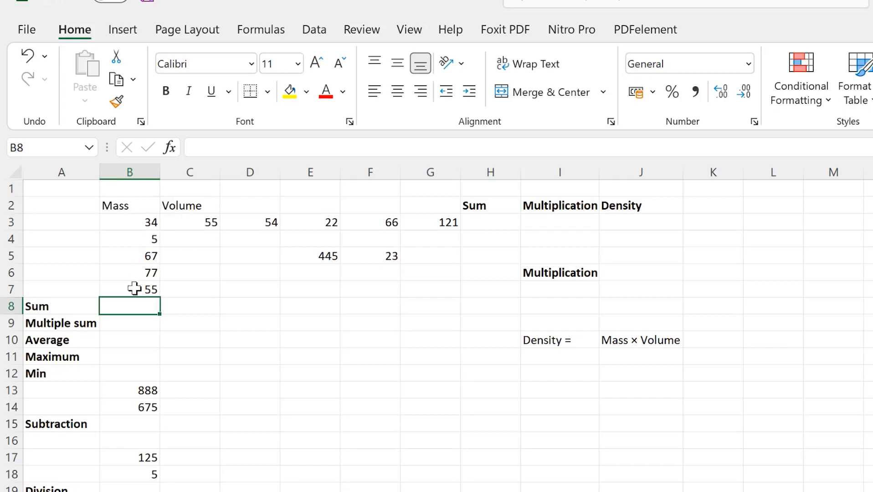
text(=34+5)
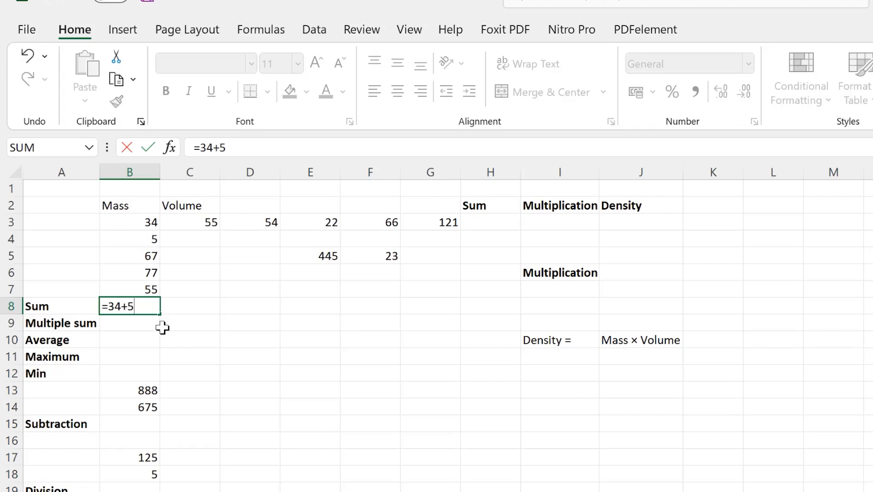
text(+67+77)
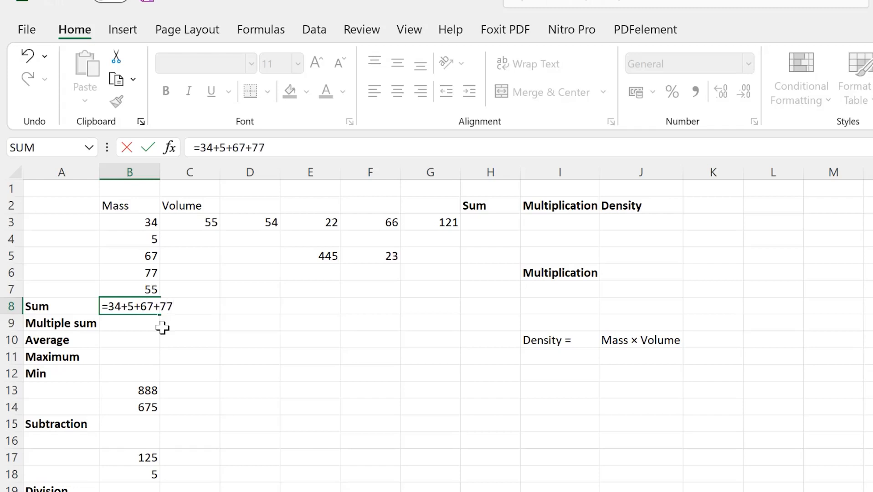
text(+55)
key(Return)
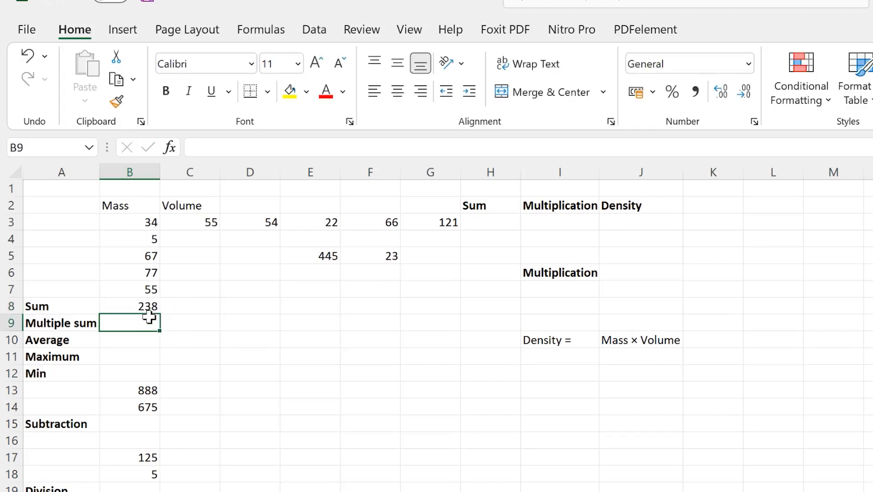
click(145, 306)
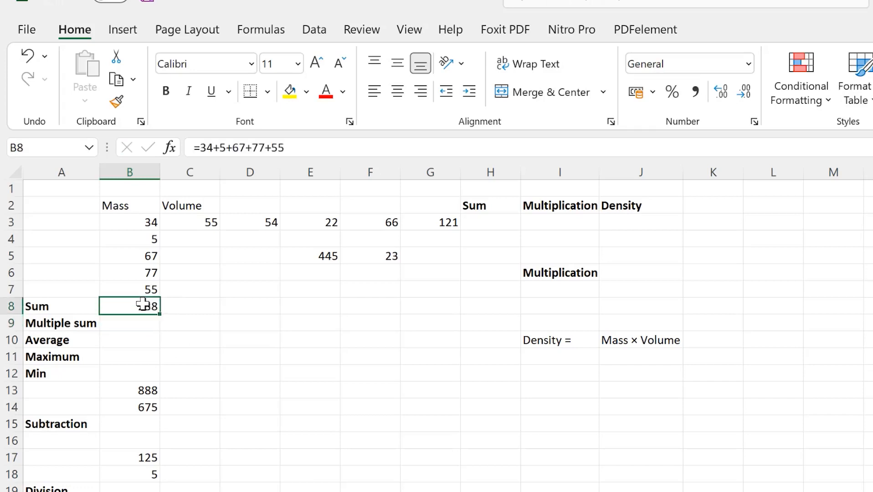
drag(153, 218, 152, 290)
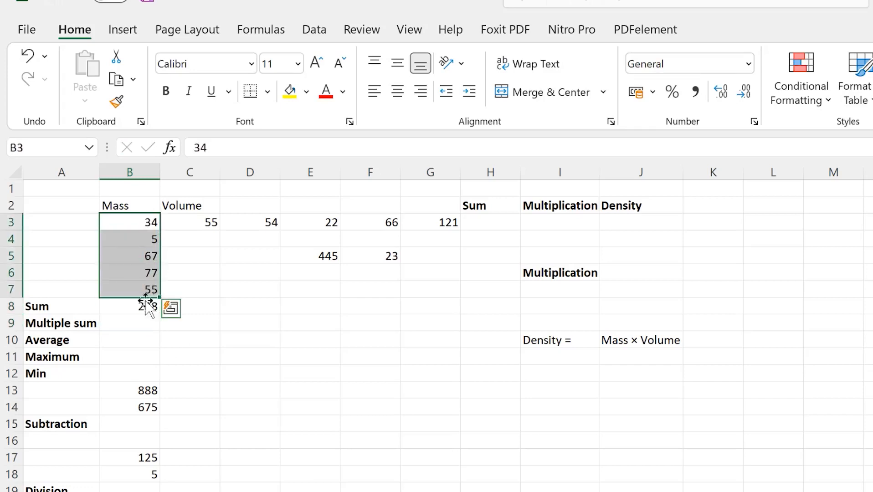
- Clear the written-out addition formula from the Sum cell B8
click(128, 311)
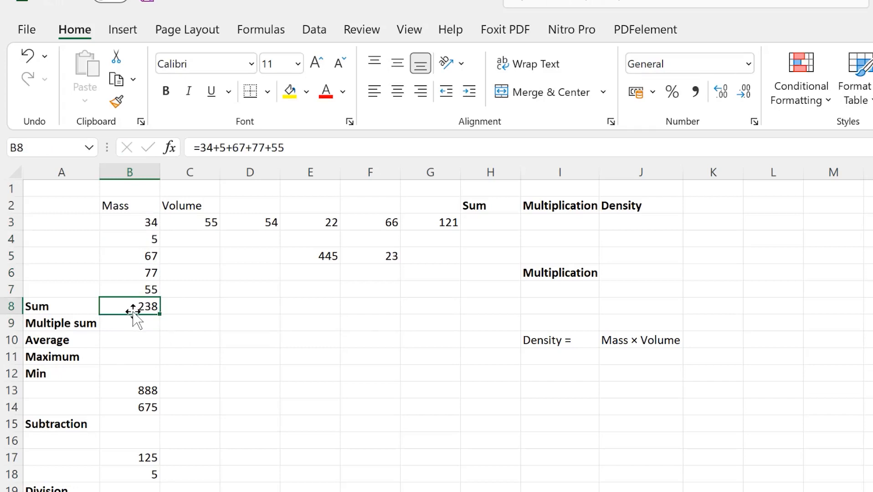
key(BackSpace)
click(272, 402)
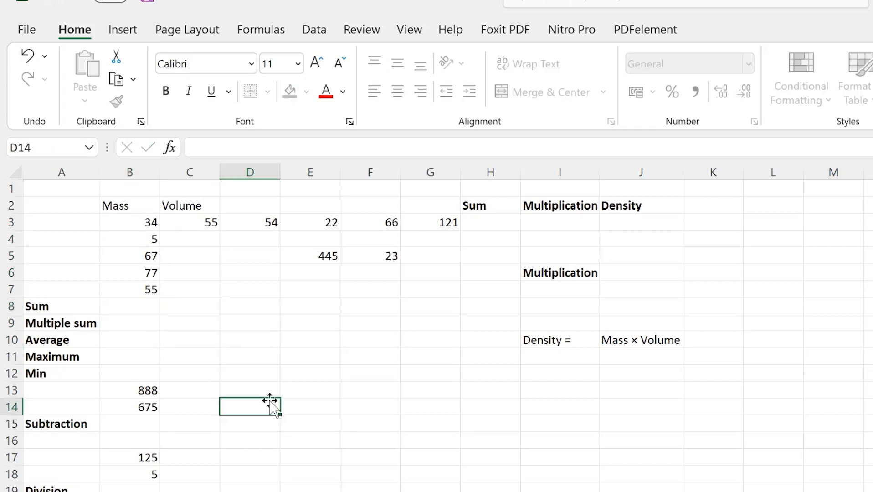
- Enter the formula =SUM(B3:B7) in cell B8 to total the Mass column, and check the stored formula
click(128, 308)
text(=su)
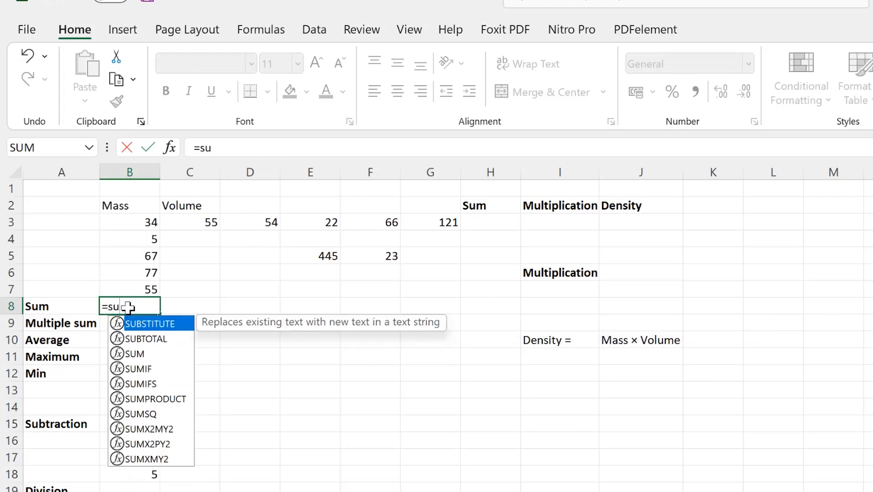
text(m)
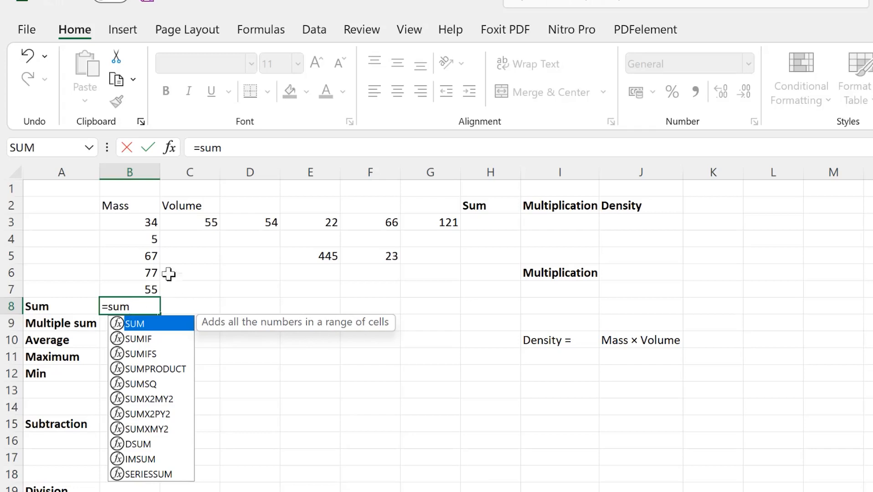
text(()
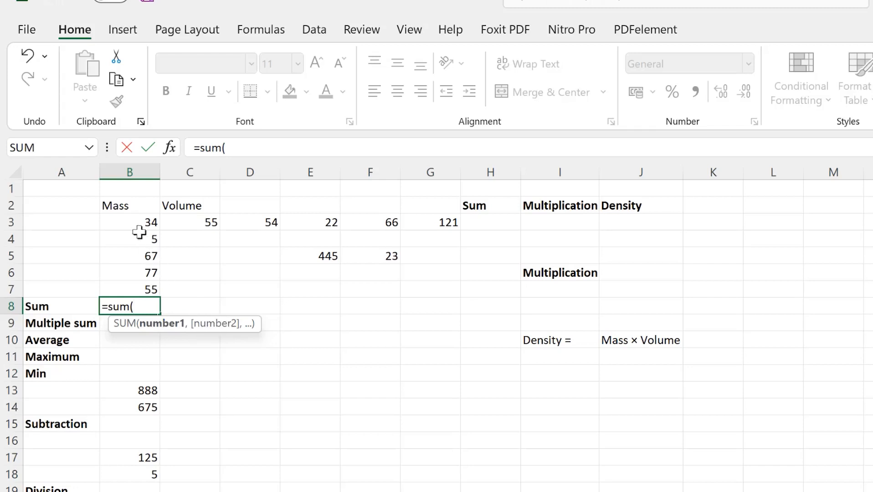
drag(137, 218, 128, 286)
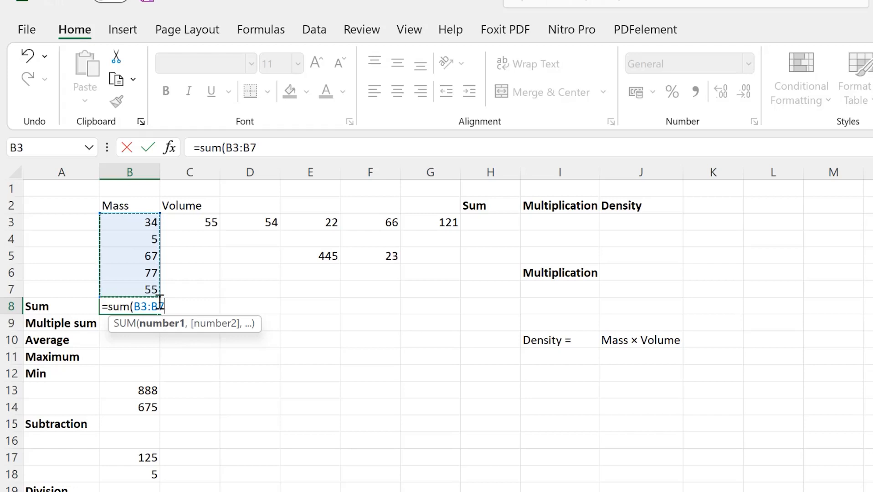
text())
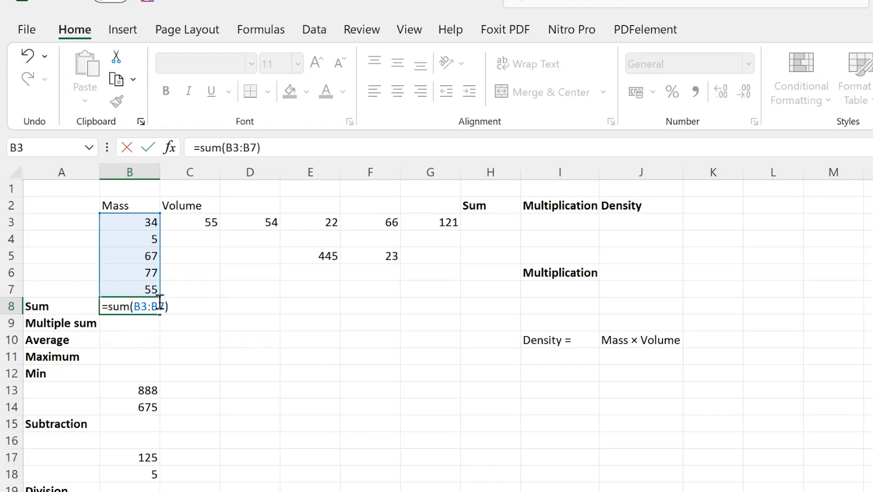
key(Return)
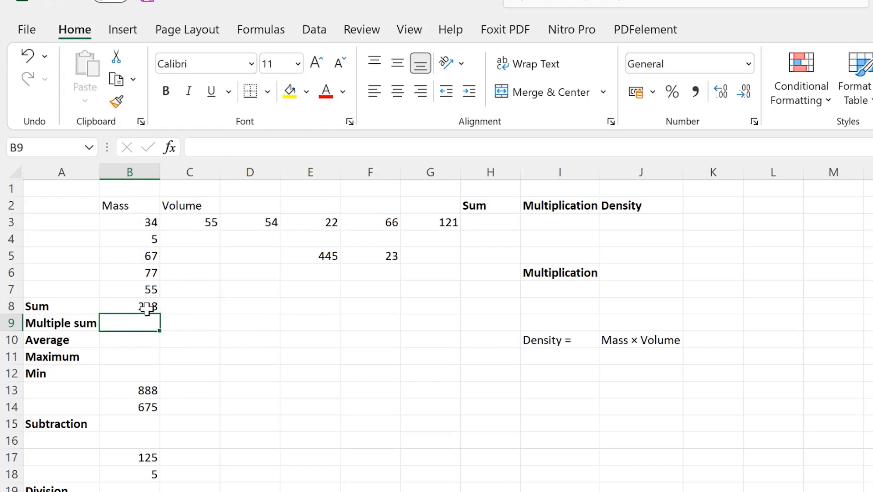
click(145, 309)
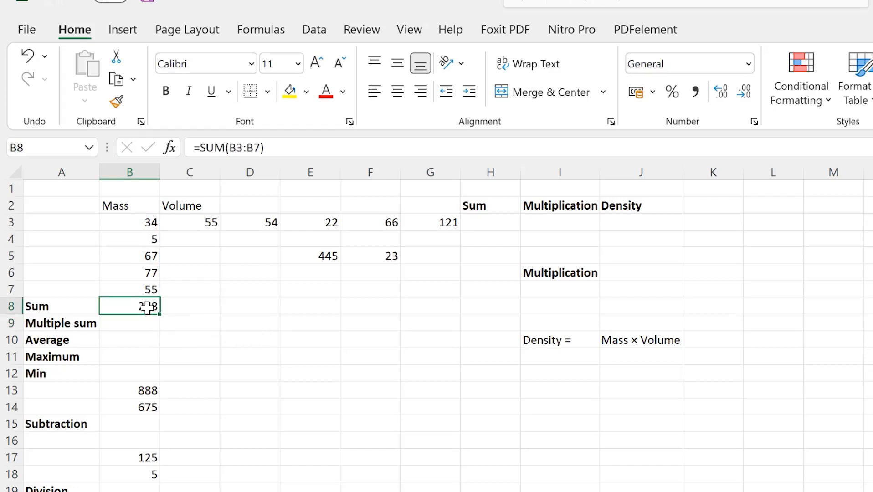
- Replace the content of cell B8 with an AutoSum formula covering B3:B7
double_click(146, 308)
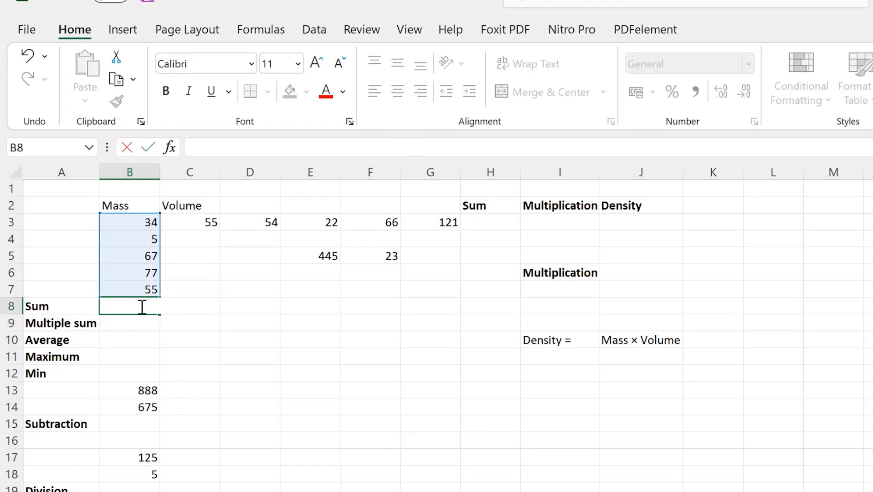
text(=)
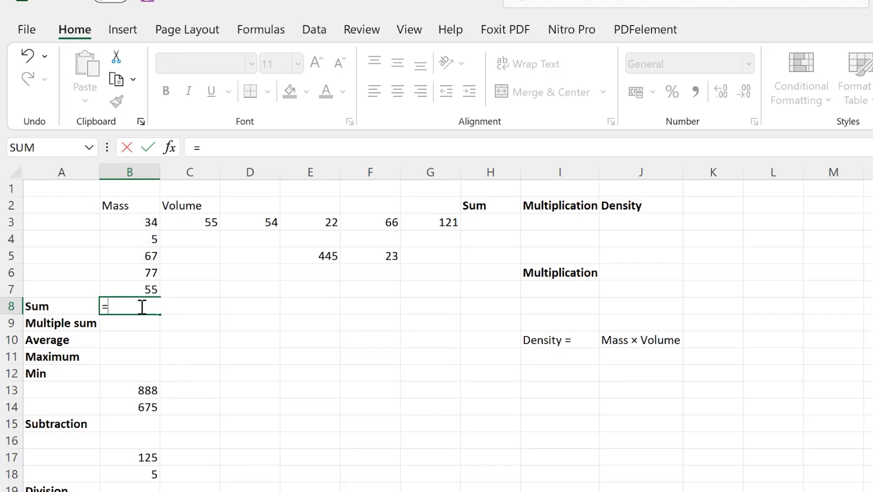
key(alt+equal)
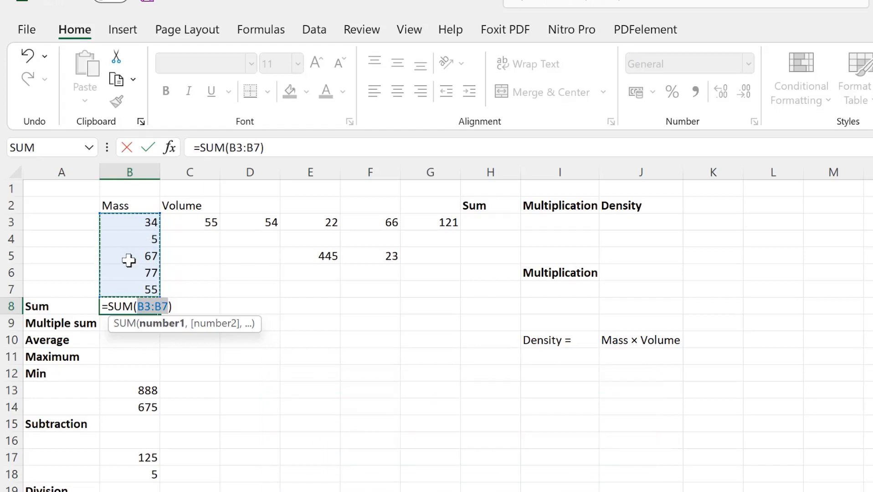
key(Return)
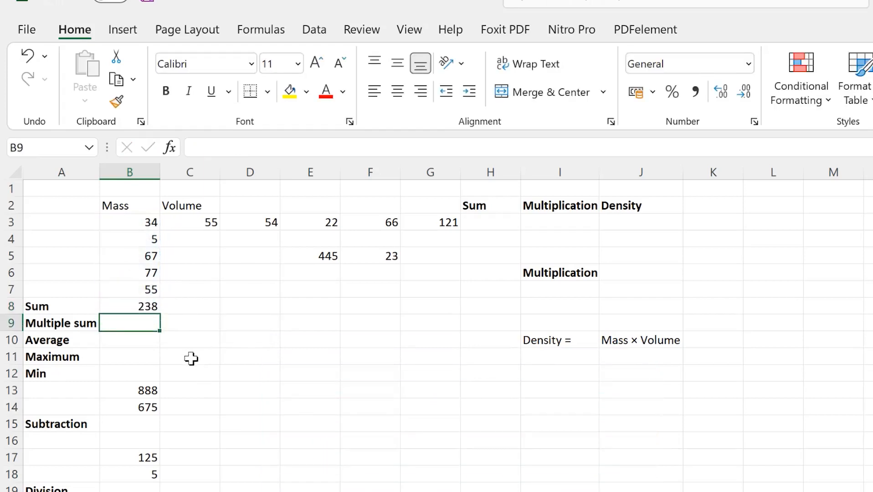
- Clear the AutoSum formula from the Sum cell B8
click(142, 305)
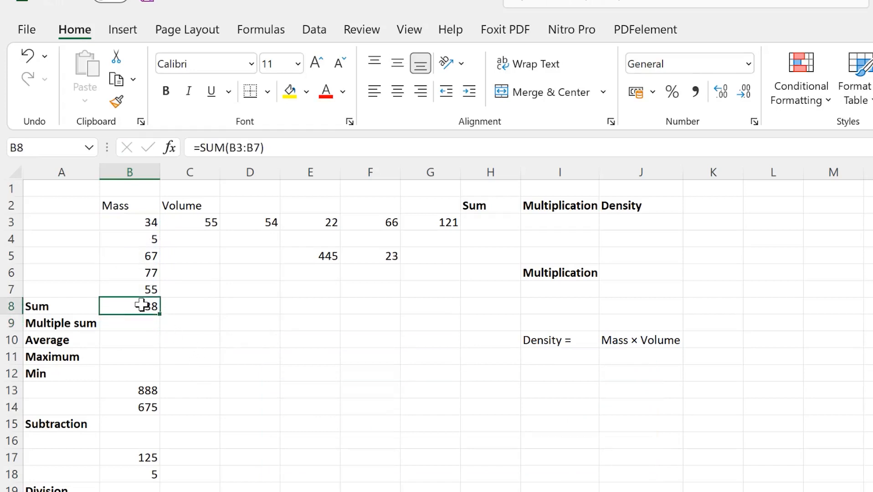
key(BackSpace)
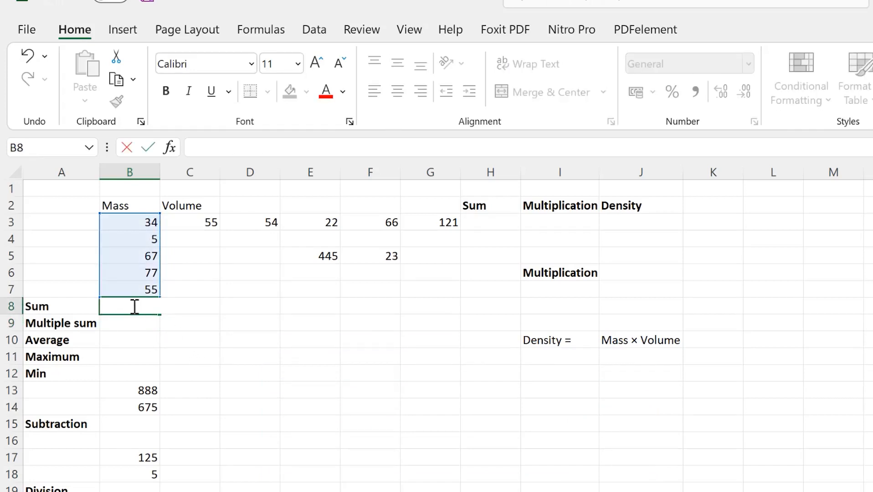
click(223, 390)
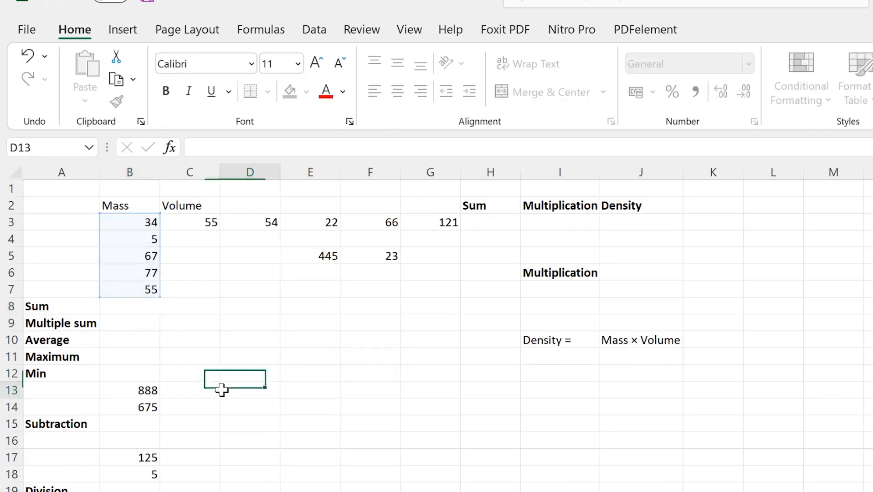
- Insert the Sum function from the AutoSum function list into cell B8, totalling B3:B7
click(127, 308)
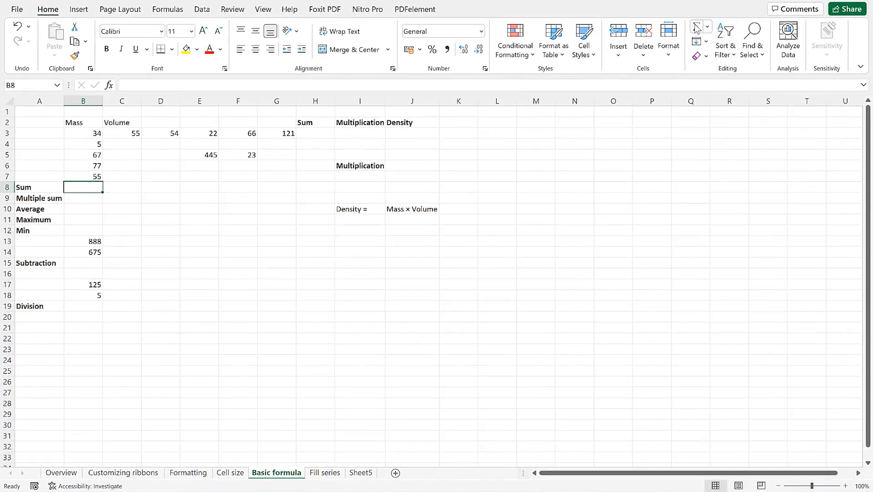
click(705, 30)
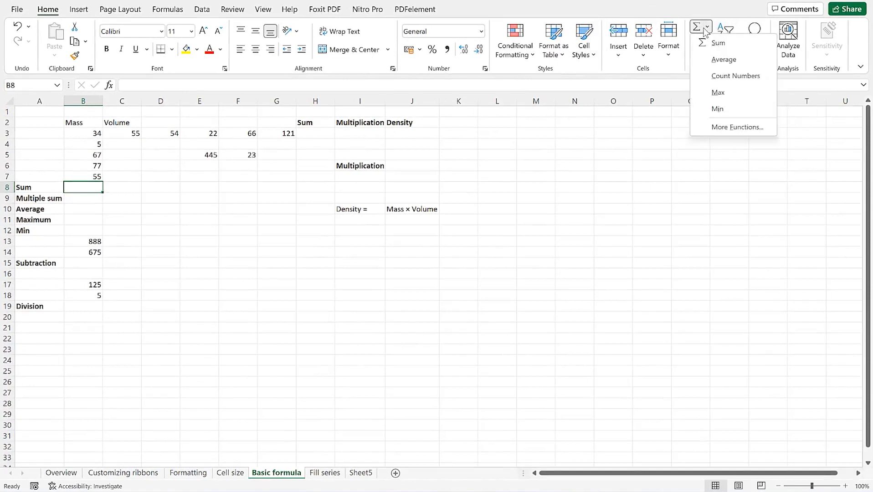
click(719, 46)
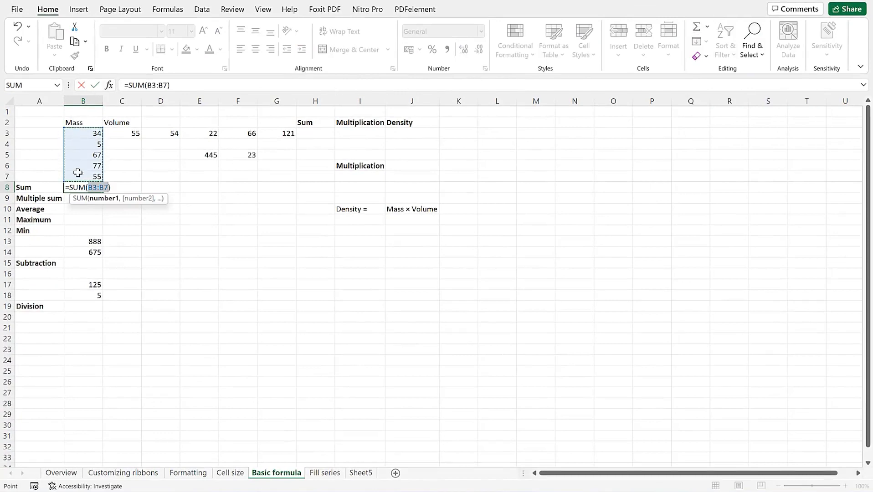
key(Return)
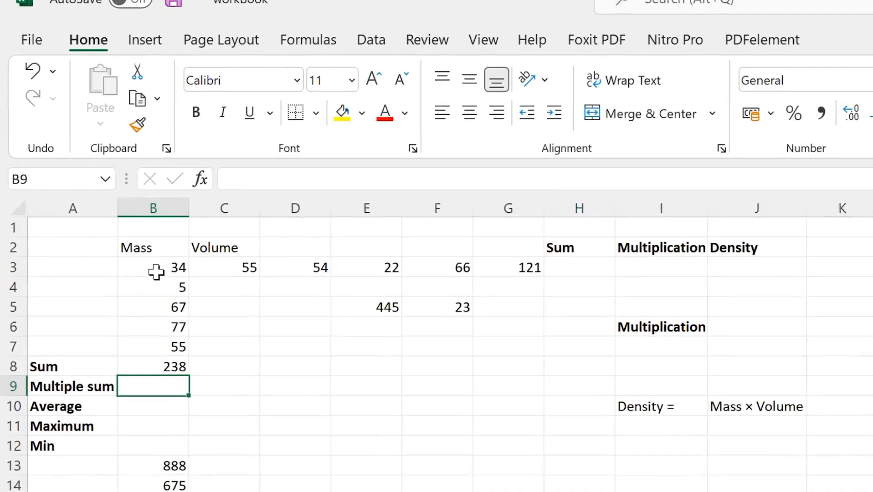
- Total the row 3 values in B3:G3 with AutoSum into cell H3, and check the stored formula
drag(156, 272, 528, 269)
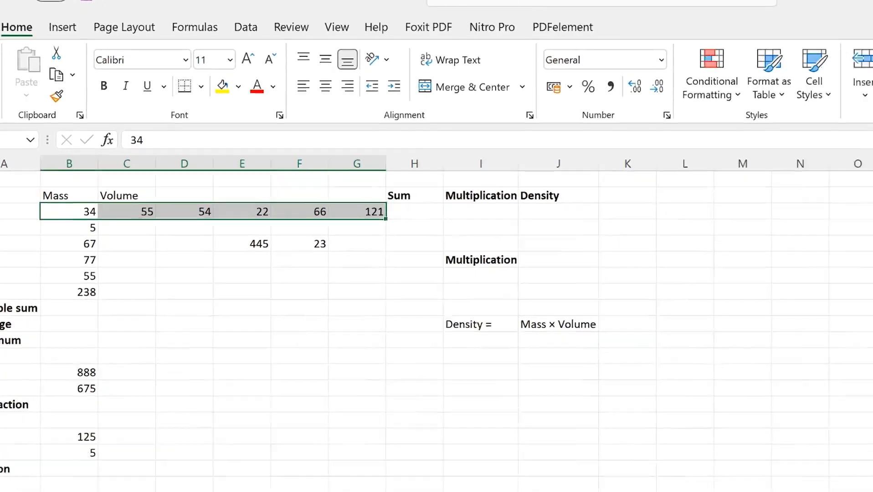
click(836, 44)
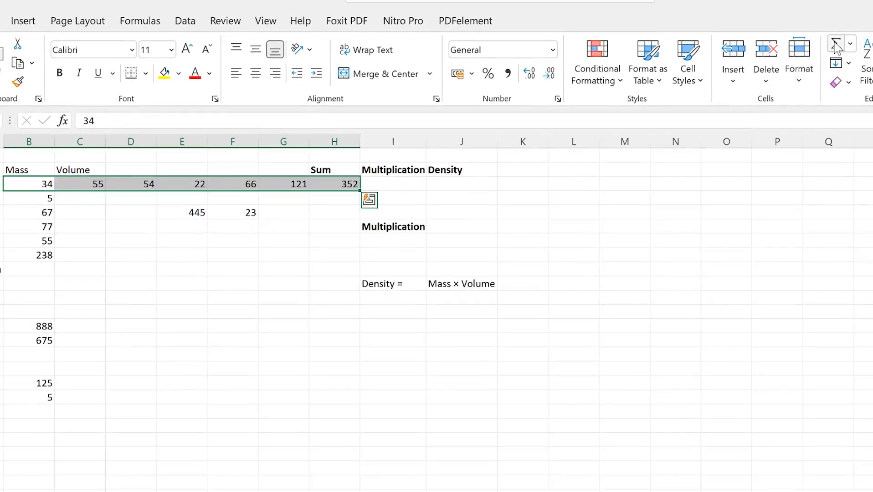
click(342, 185)
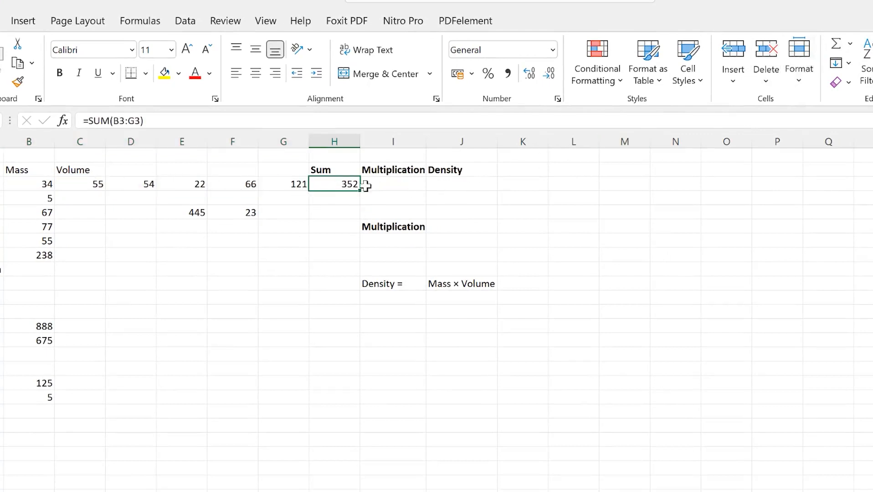
drag(429, 328, 416, 325)
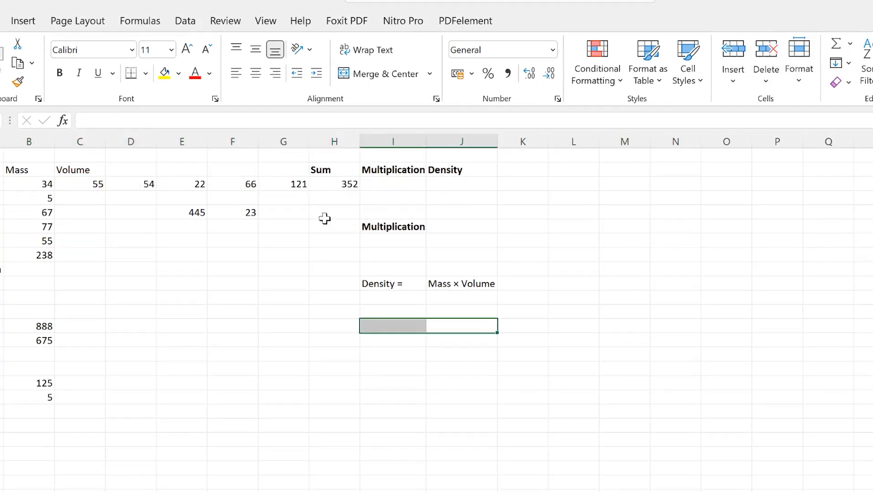
- Replace the content of the row 3 Sum cell H3 with a manually entered SUM formula covering B3:G3
click(350, 185)
key(BackSpace)
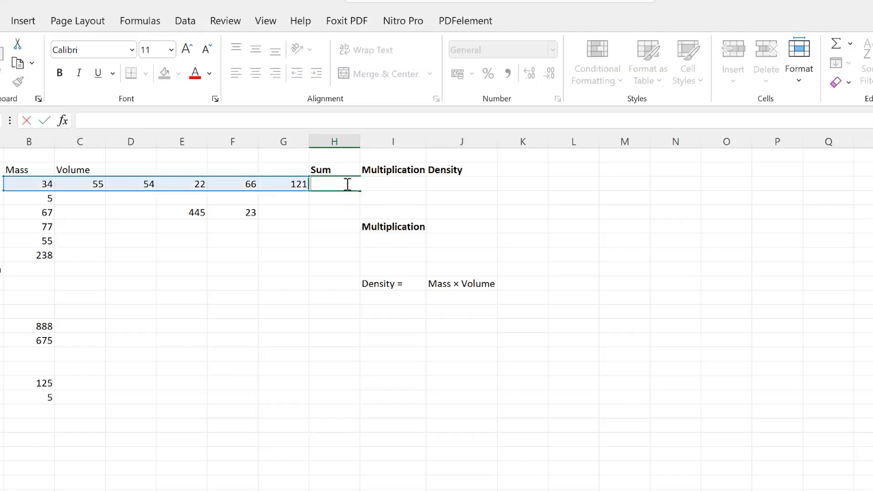
click(349, 312)
click(333, 181)
text(=)
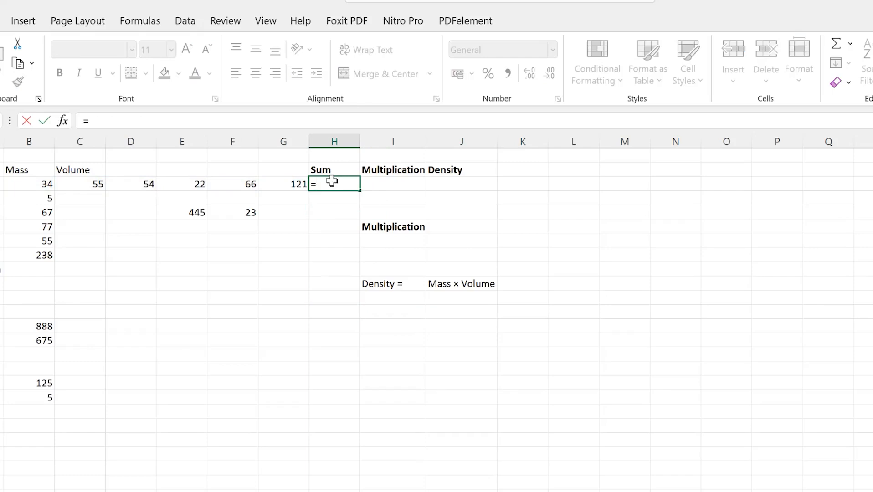
text(sum)
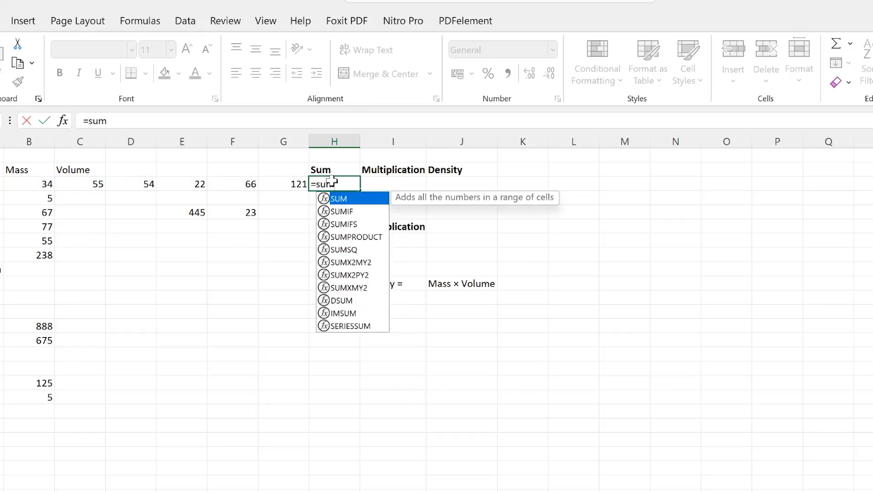
text(()
drag(51, 184, 293, 187)
key(Return)
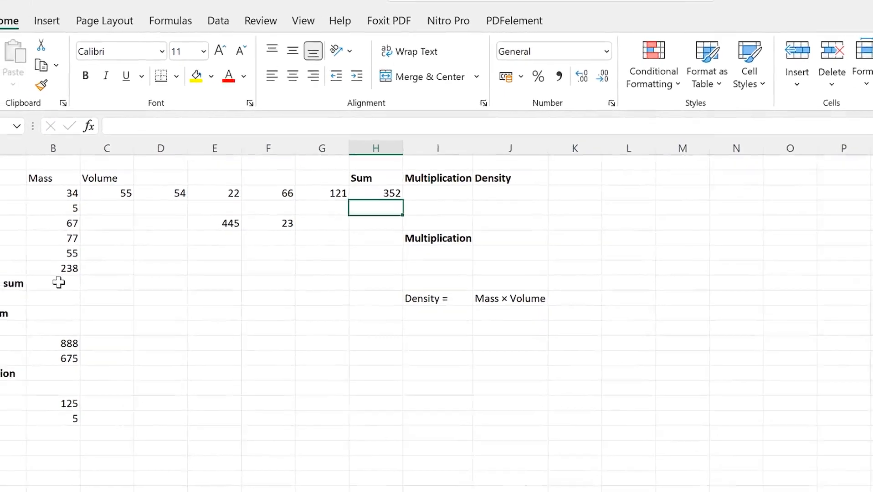
- Enter a SUM formula in the Multiple sum cell B9 adding the separate cells B5, C3, E3 and F5, and check the stored formula
click(53, 280)
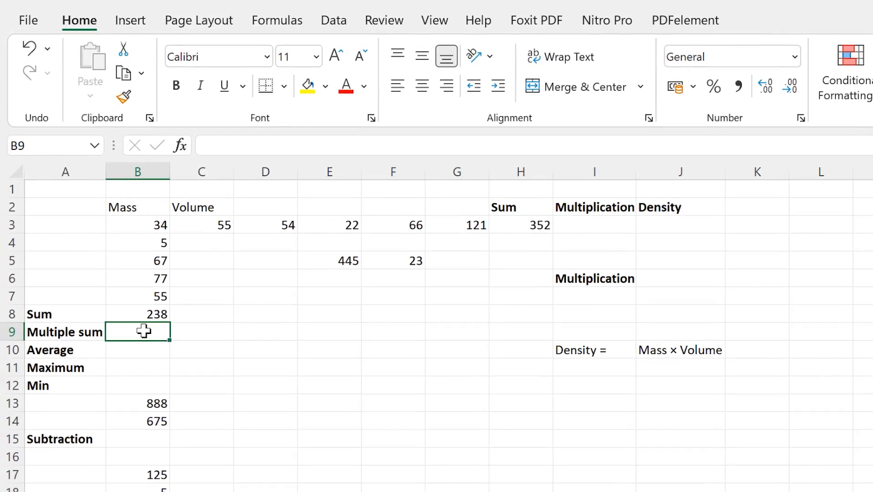
text(=)
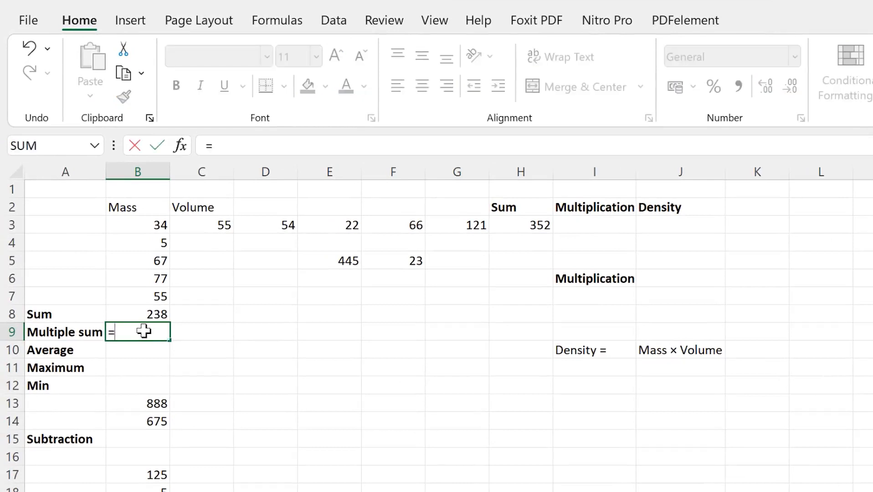
text(sum)
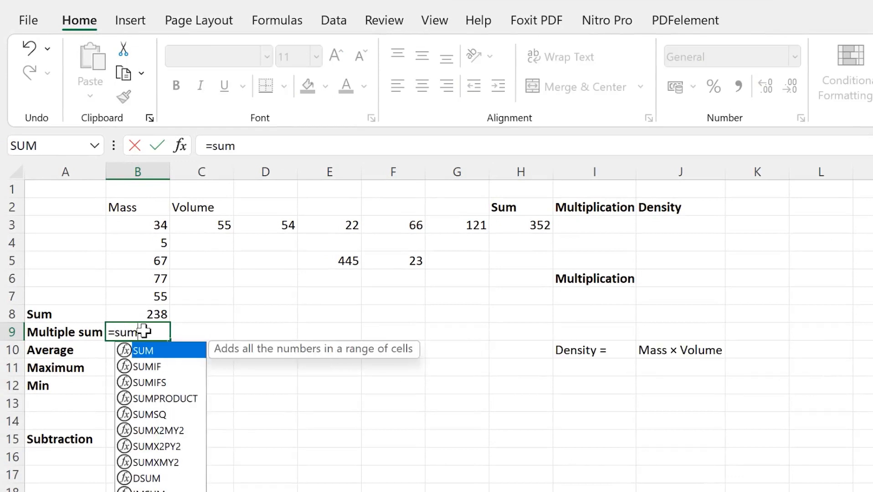
text(()
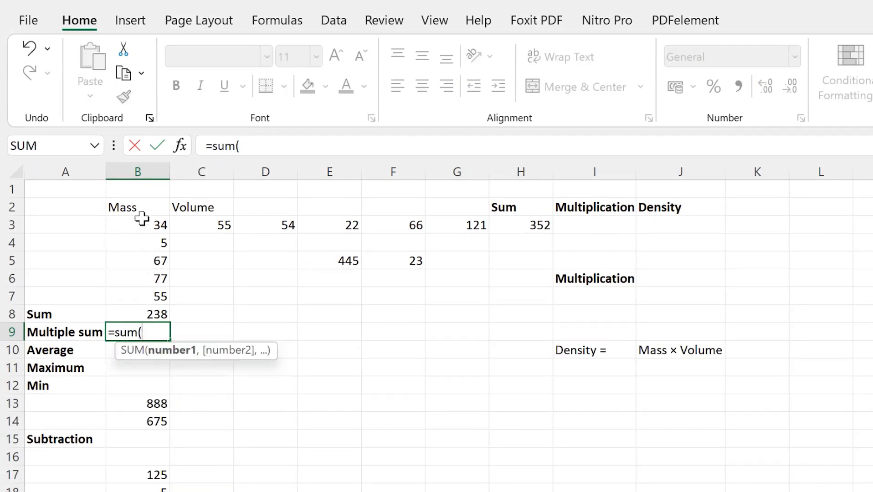
click(146, 262)
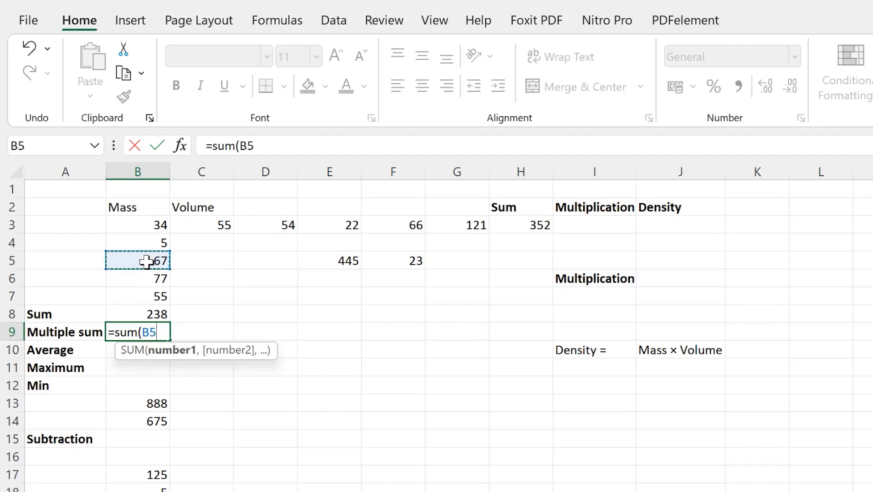
text(,)
click(208, 228)
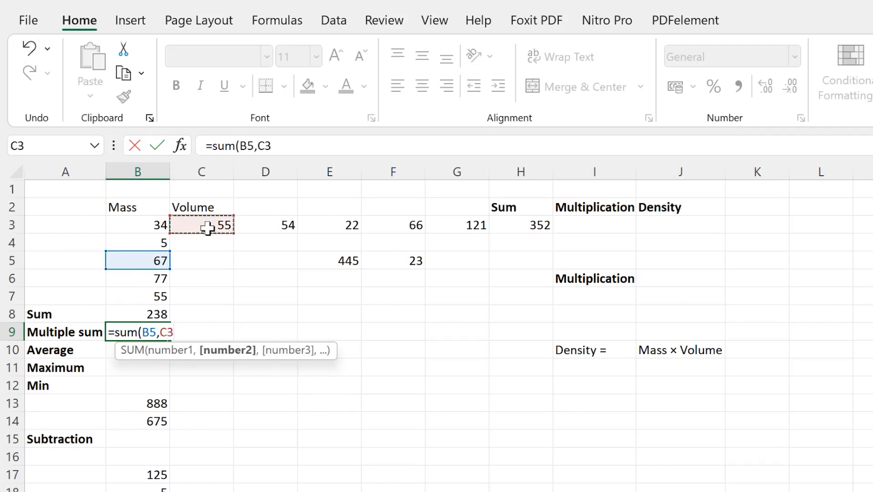
text(,)
click(347, 228)
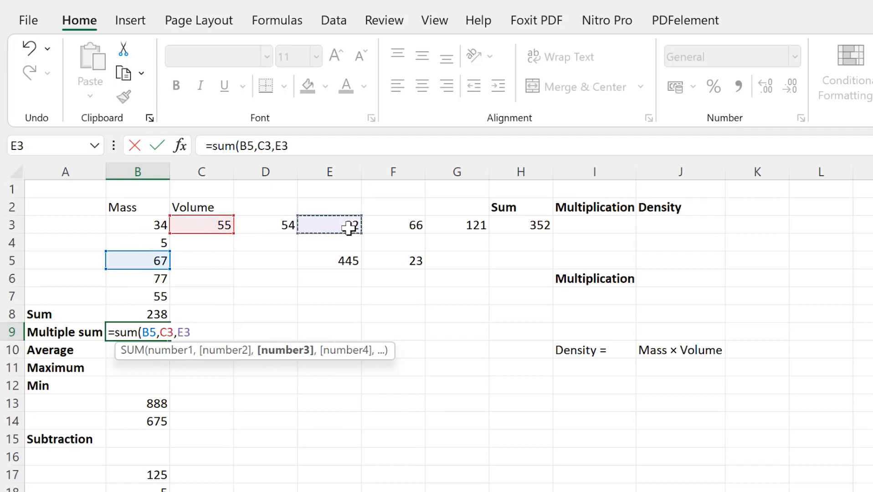
click(418, 262)
text(,)
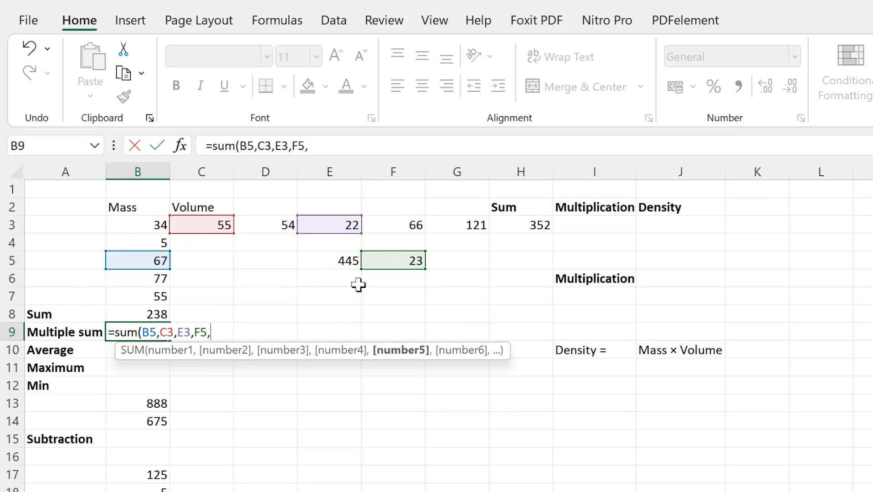
text())
key(Return)
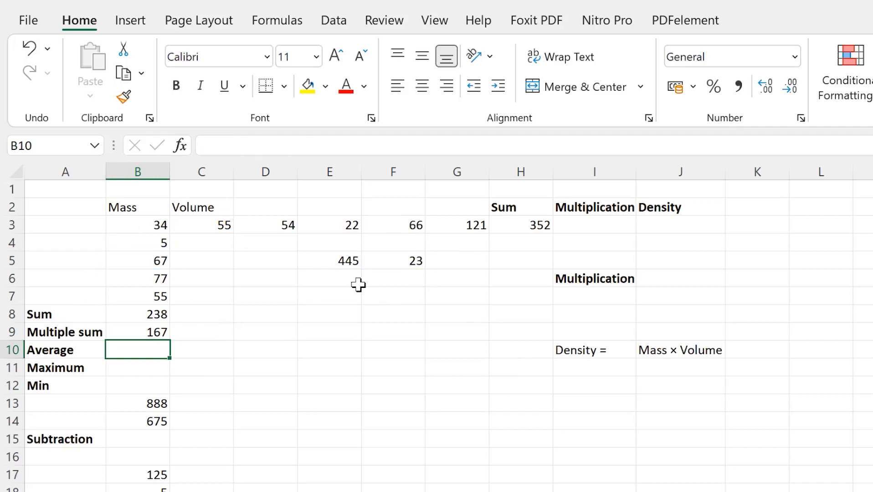
click(144, 329)
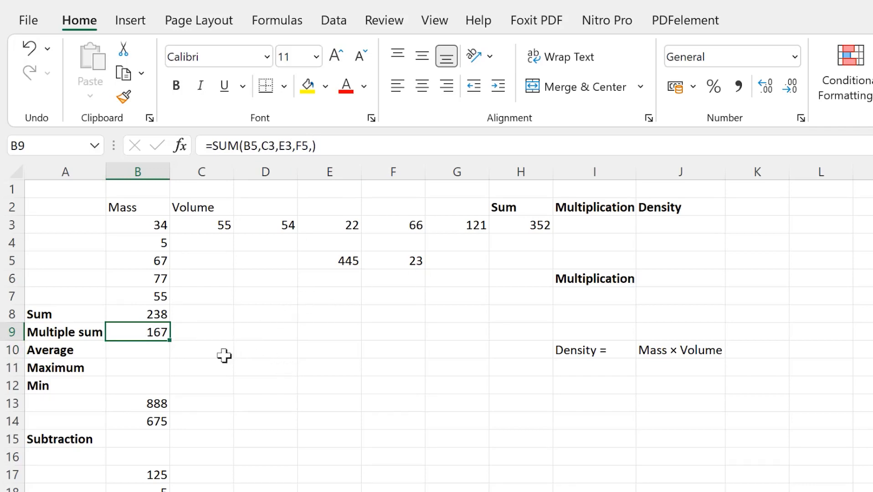
click(275, 403)
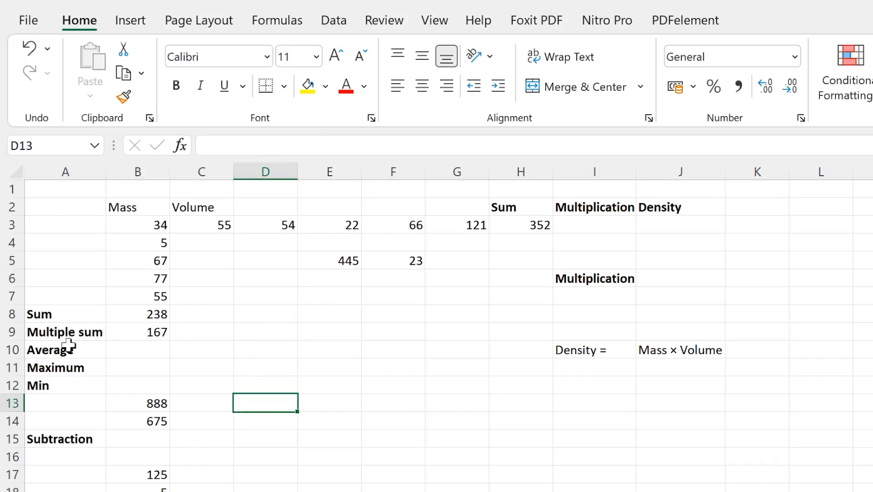
- Enter an AVERAGE formula in the Average cell B10 covering the Mass values B3:B7
click(144, 352)
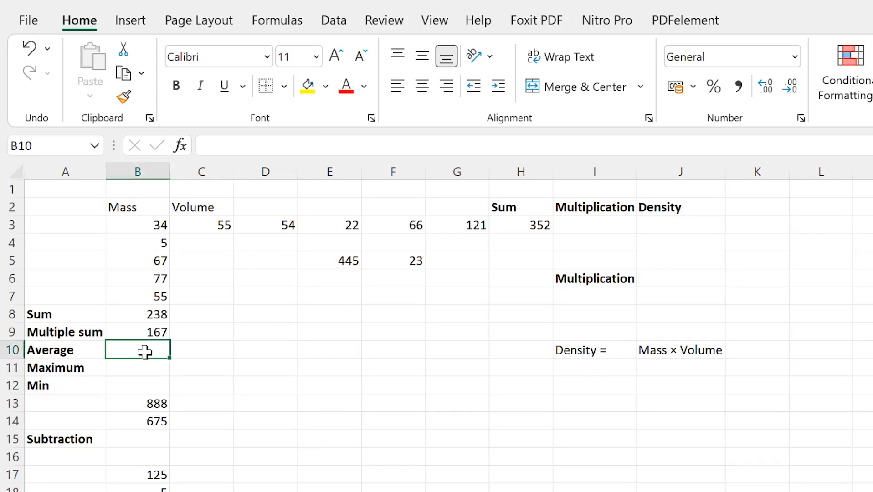
drag(146, 224, 148, 284)
click(153, 351)
text(=aver)
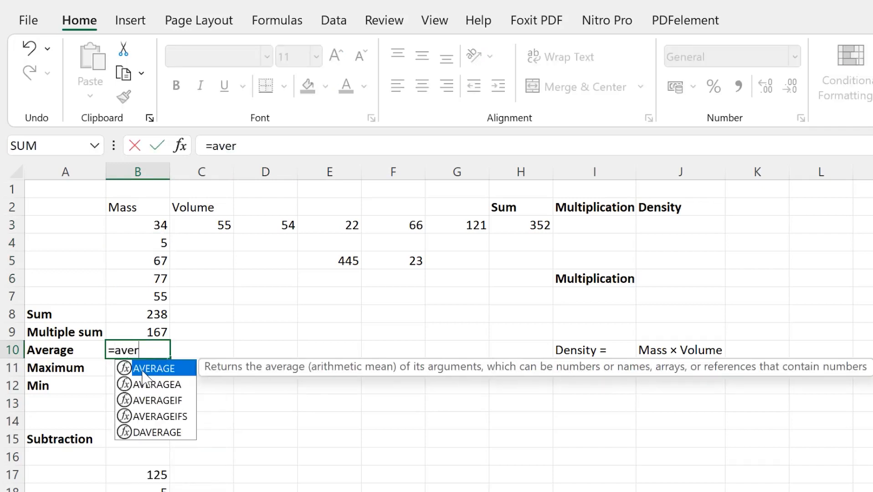
double_click(143, 369)
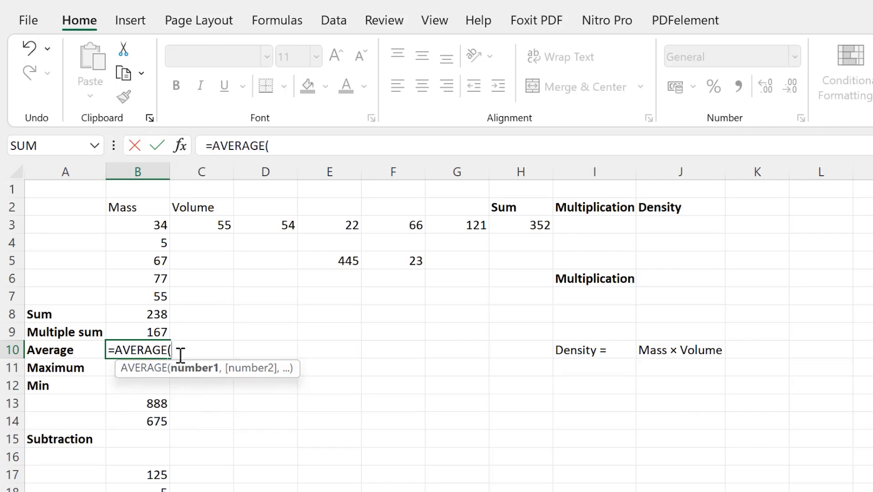
click(145, 226)
drag(145, 227, 145, 302)
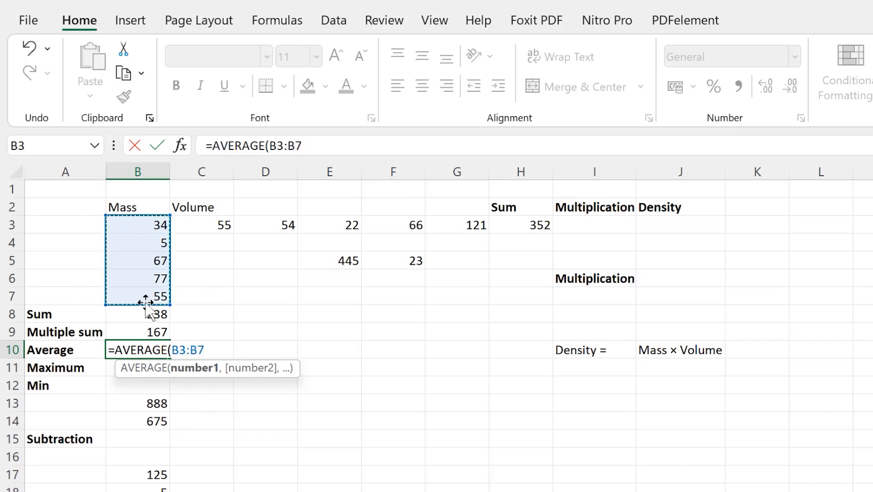
key(Return)
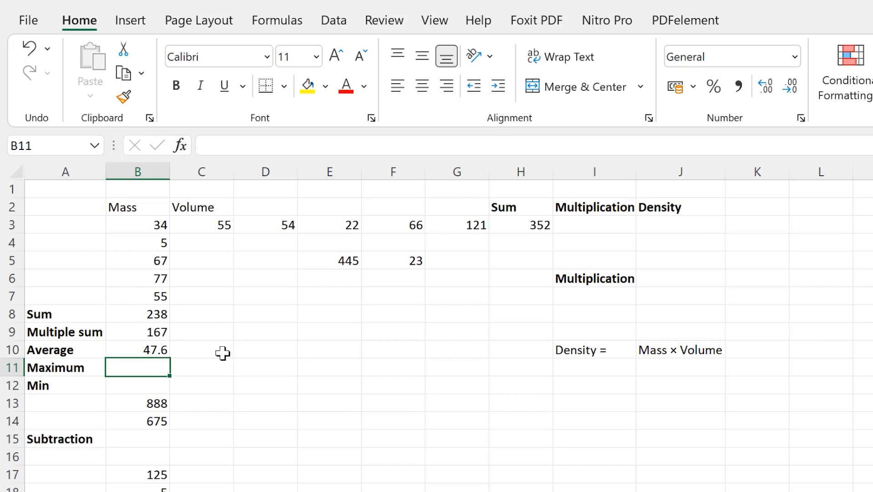
- Enter an AVERAGE formula in cell K3 covering the row 3 values C3:G3
click(750, 227)
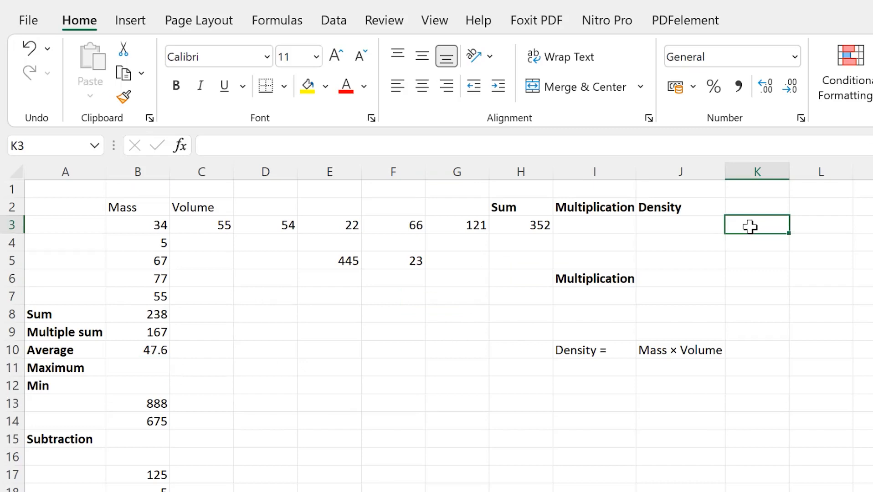
text(=aver)
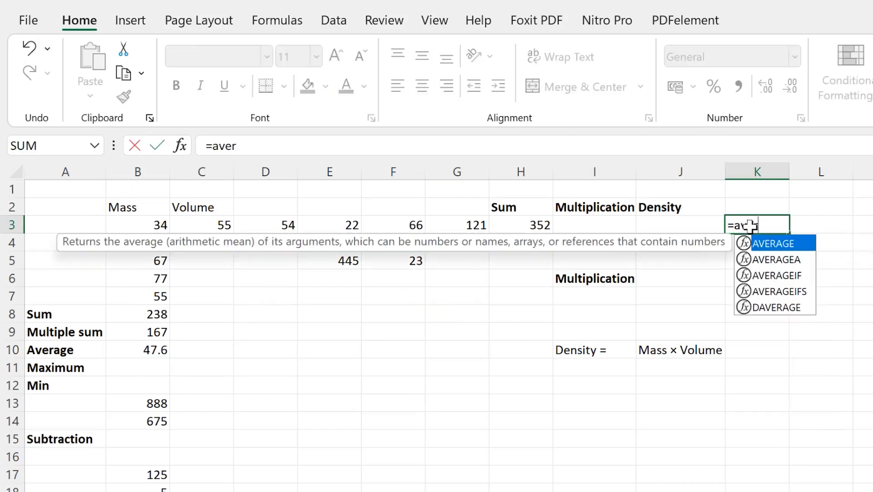
double_click(771, 244)
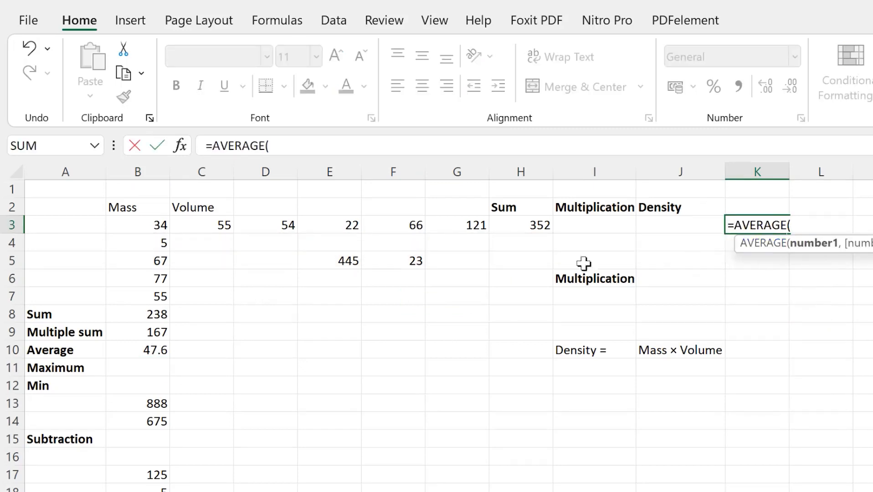
drag(224, 226, 433, 226)
key(Return)
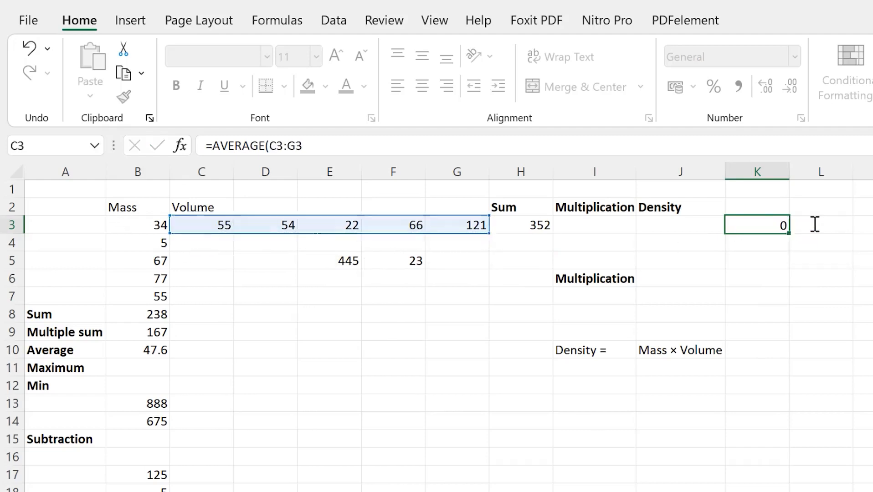
click(767, 296)
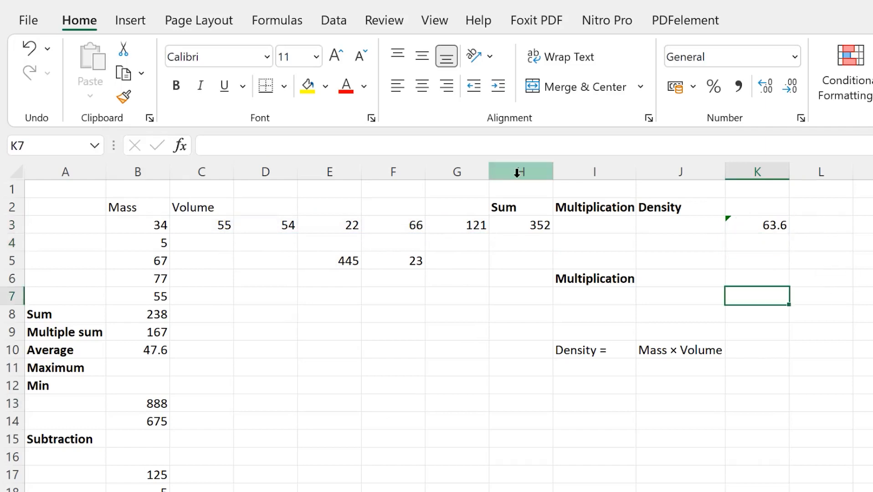
- Insert a new column before the Sum column H and enter the header "Averaage" in H2
right_click(519, 173)
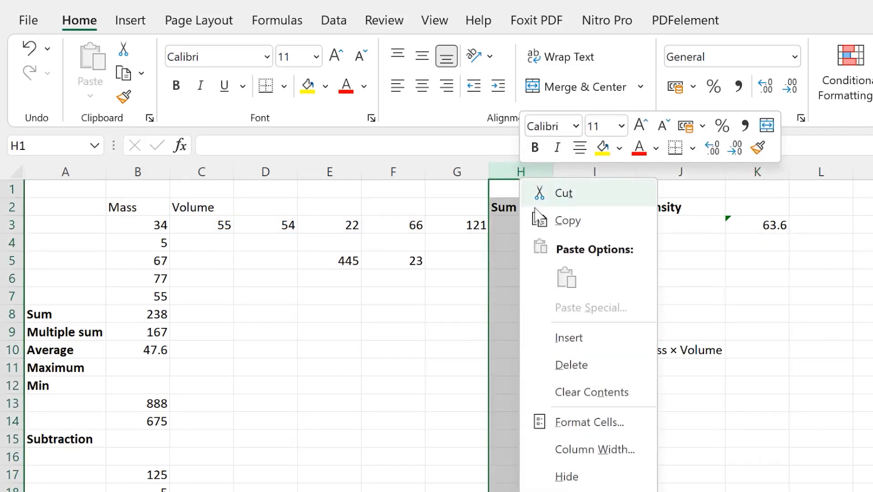
click(561, 336)
click(518, 204)
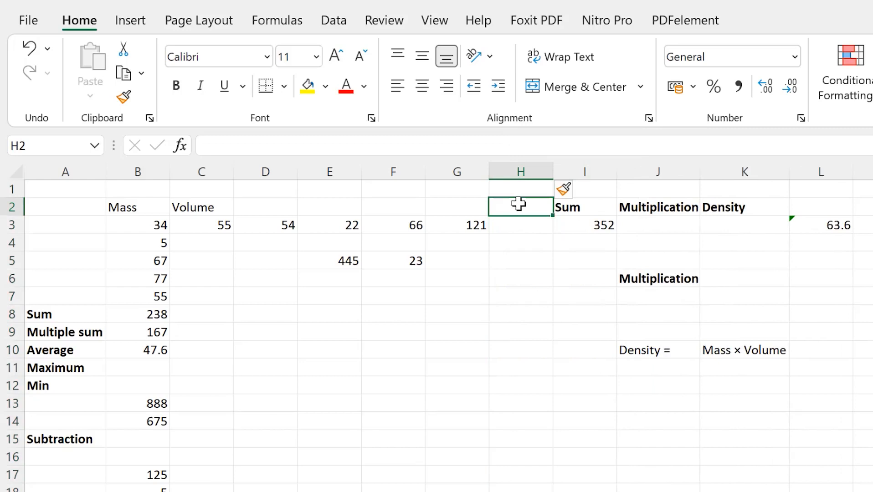
text(Averag)
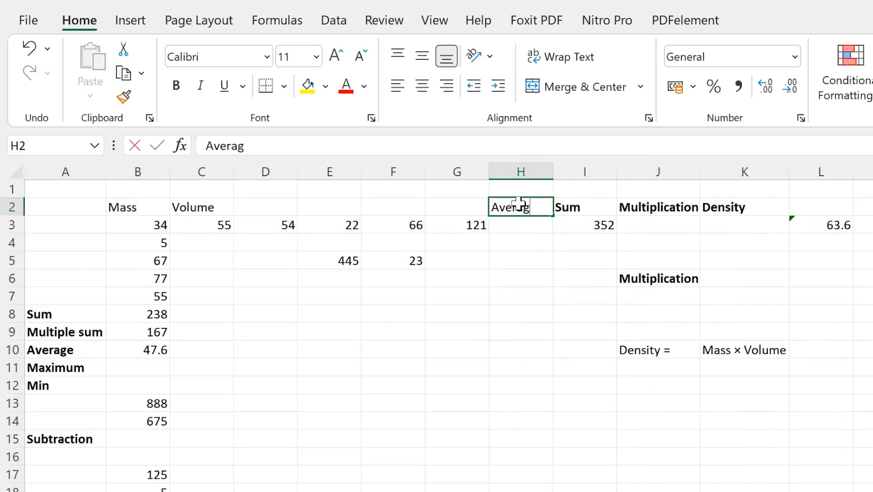
key(BackSpace)
text(age)
key(Return)
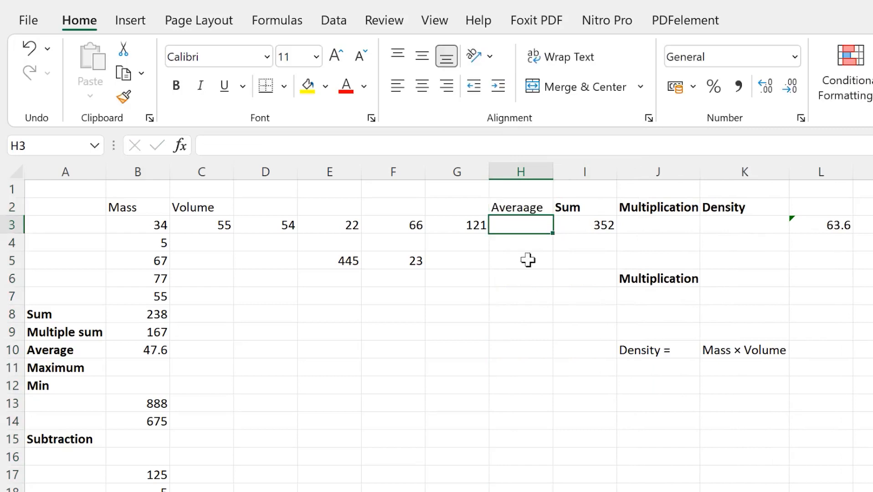
- Average the row 3 values in B3:G3 into cell H3 with the Average function from the AutoSum list
drag(165, 225, 470, 231)
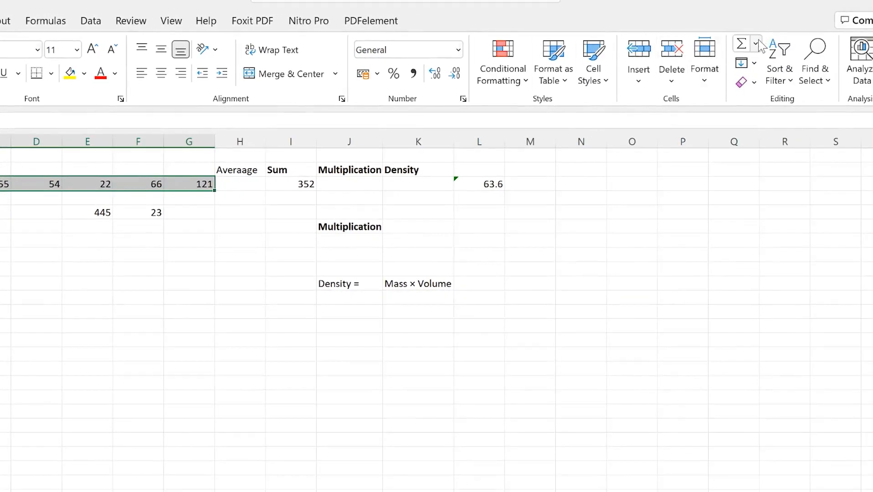
click(755, 43)
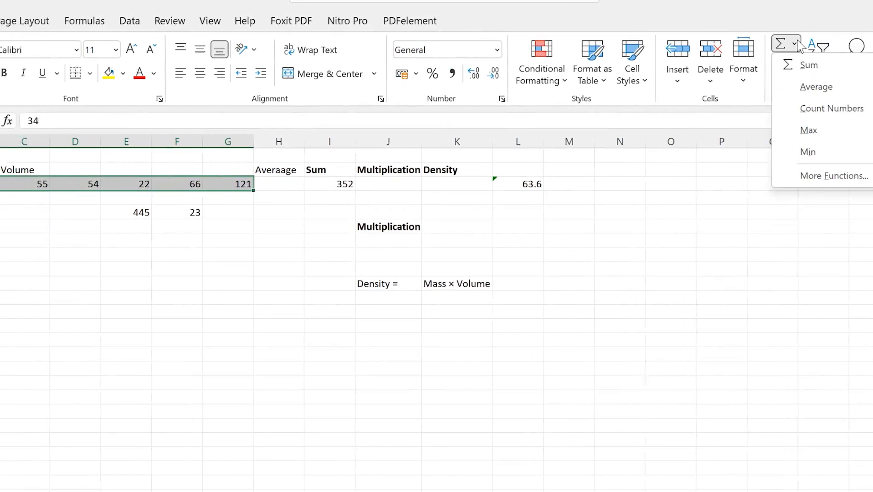
click(835, 86)
click(287, 233)
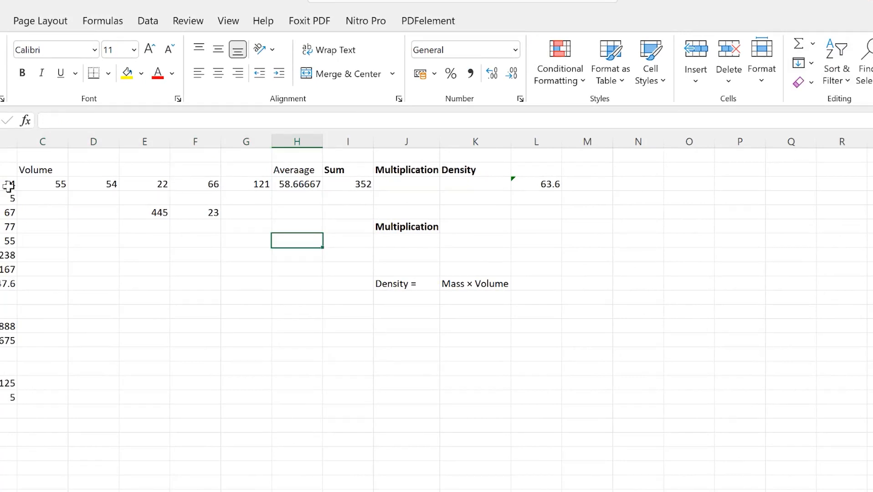
click(446, 317)
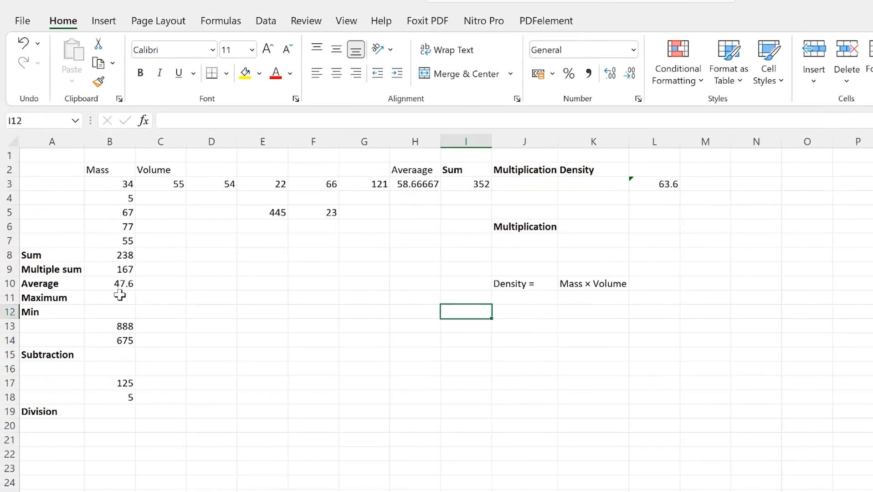
- Enter a MAX formula in the Maximum cell B11 covering the Mass values B3:B7
click(110, 295)
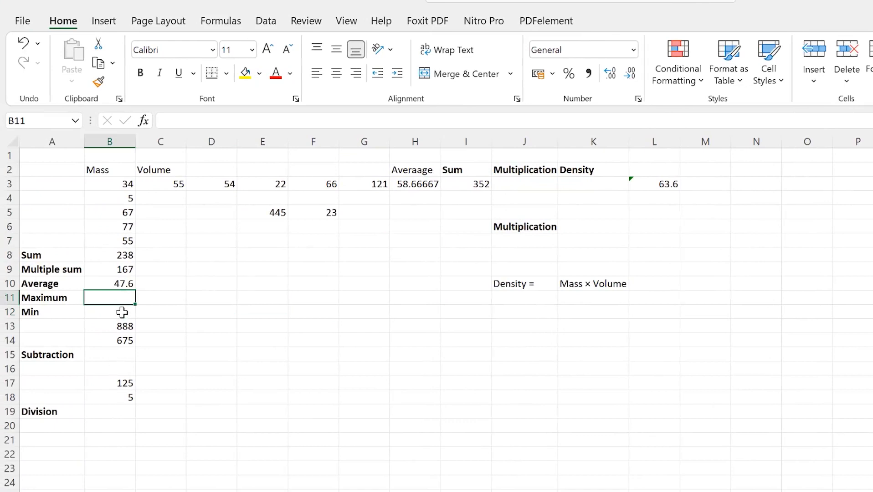
text(=max)
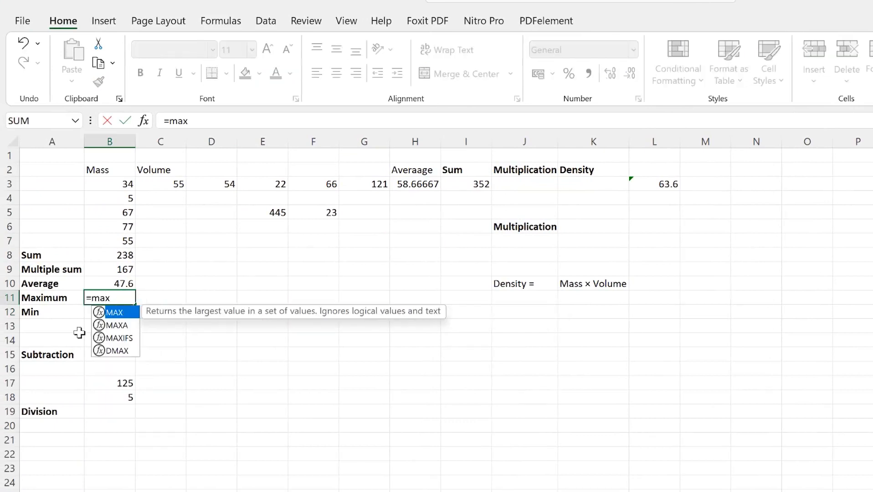
double_click(116, 313)
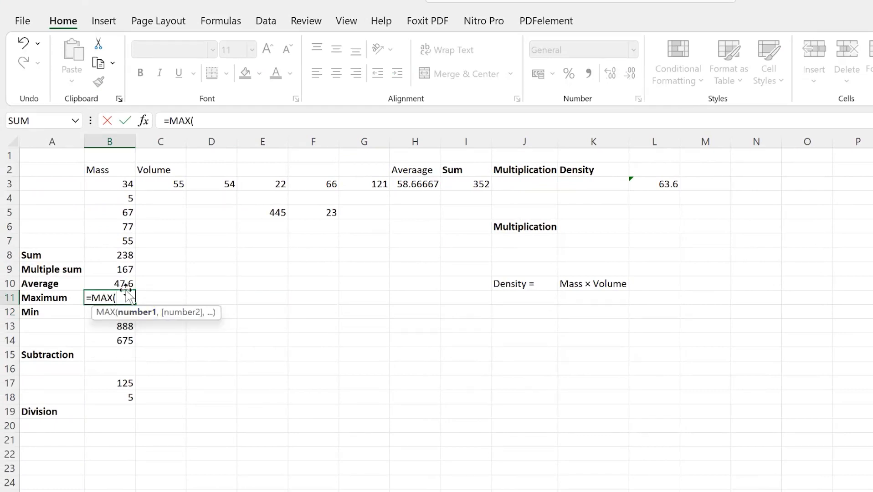
drag(121, 184, 125, 240)
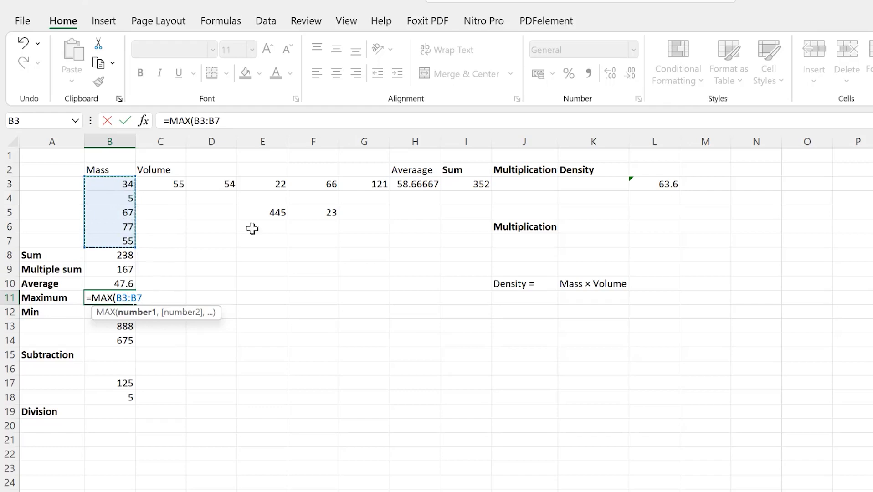
key(Return)
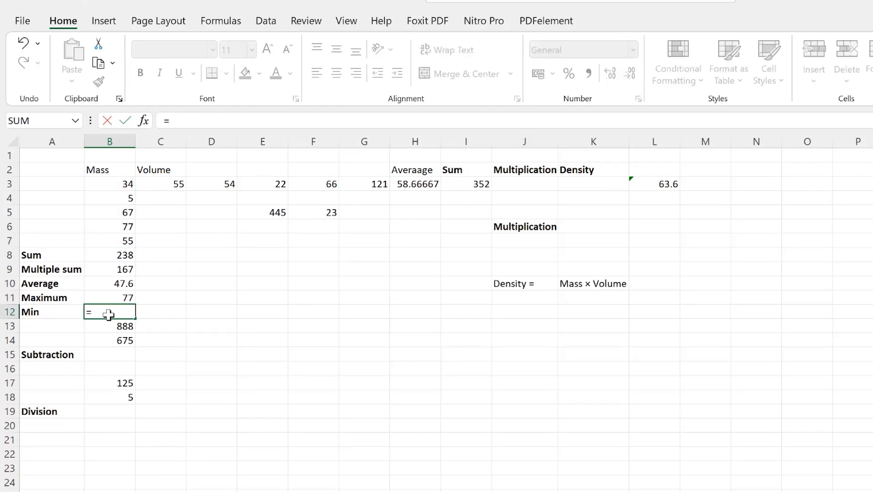
- Enter a MIN formula in the Min cell B12 covering the Mass values B3:B7
text(min)
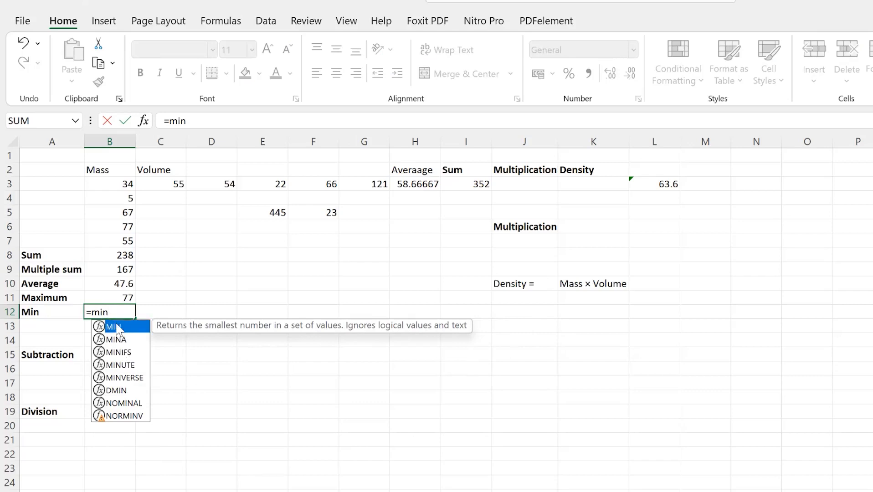
double_click(114, 327)
drag(117, 183, 125, 244)
key(Return)
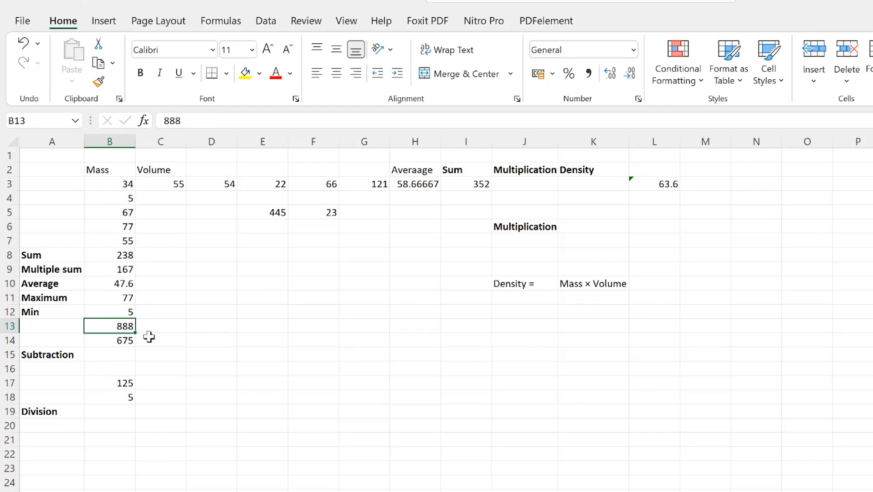
- Enter the formula =B8-B9 in the Subtraction cell B15 to subtract the multiple sum from the sum
click(115, 356)
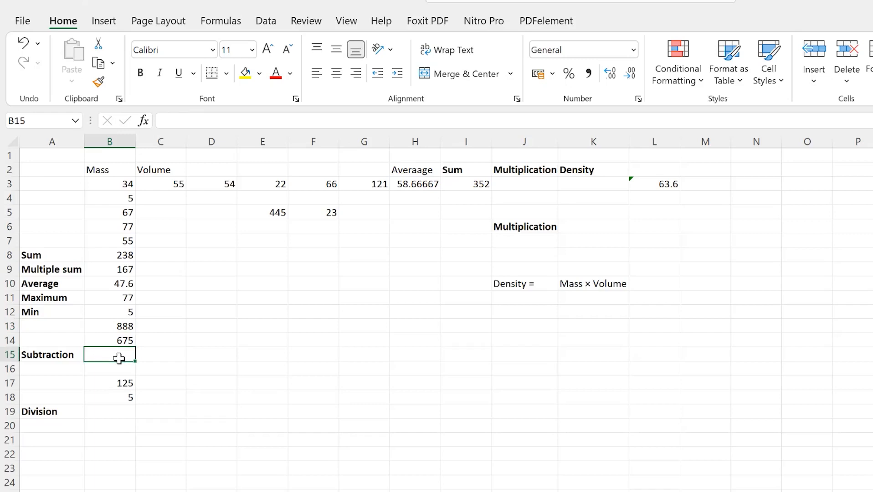
text(=)
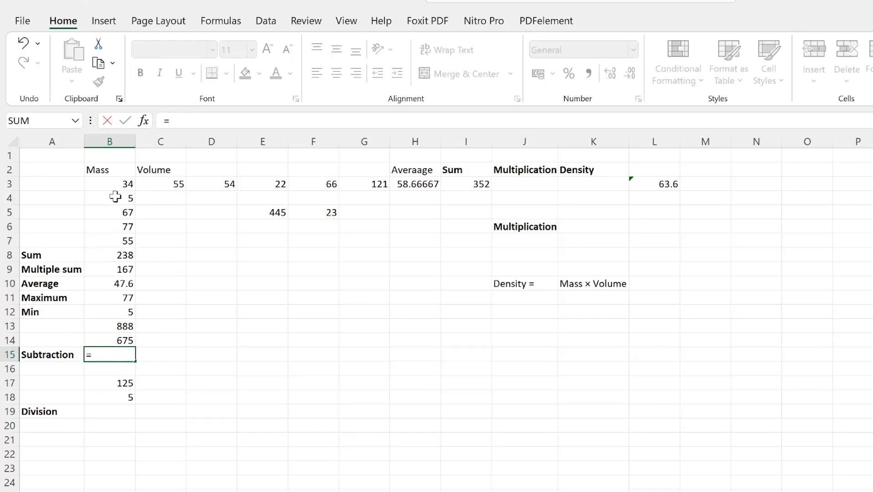
click(118, 254)
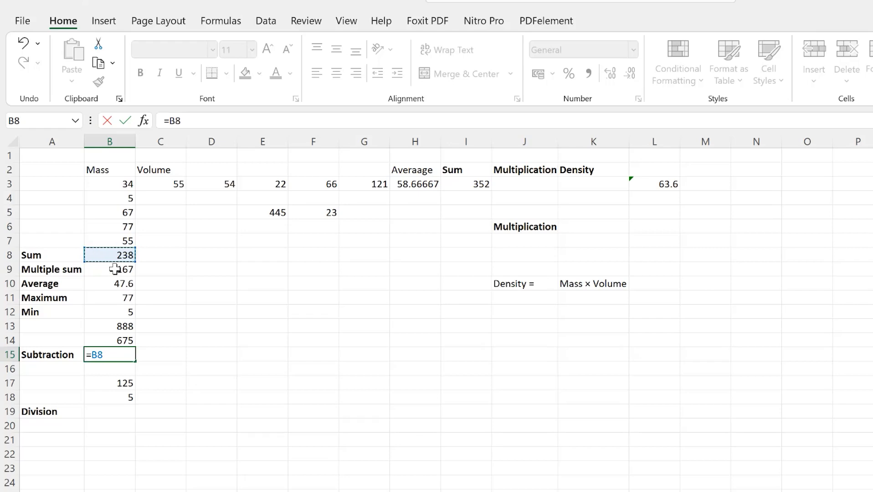
text(-)
click(118, 269)
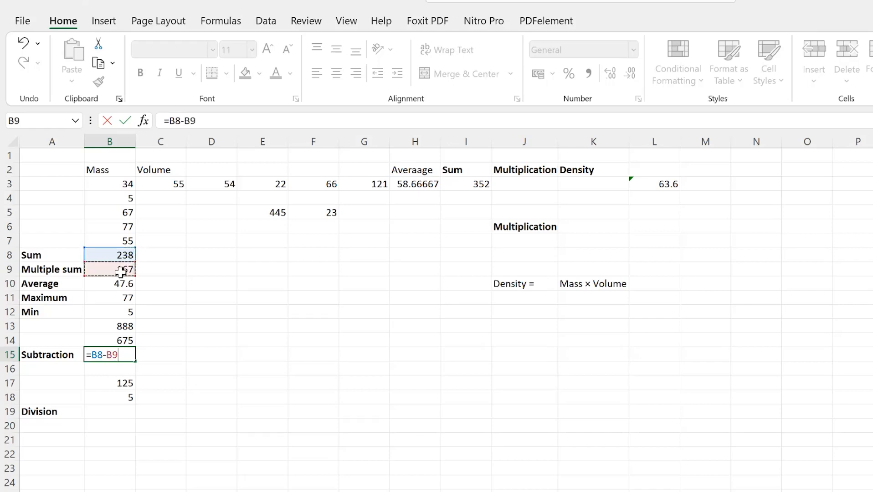
key(Return)
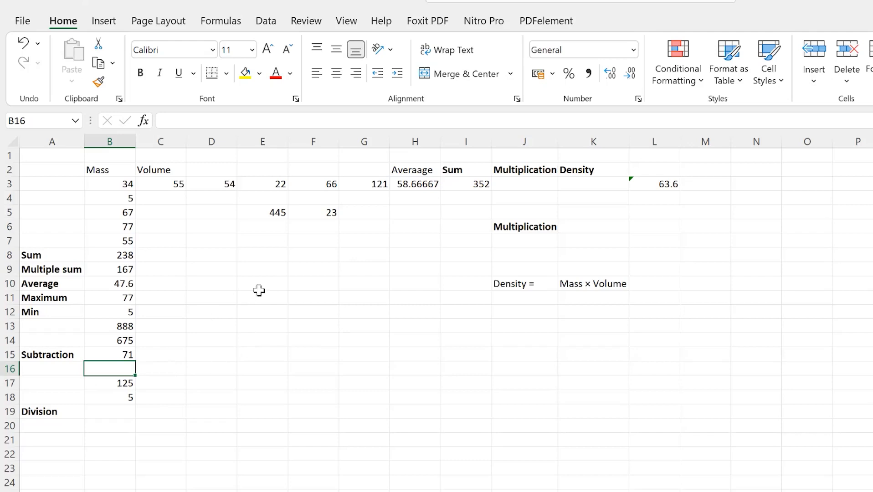
- Subtract F5 from E5 with the formula =E5-F5 in cell E9
click(265, 274)
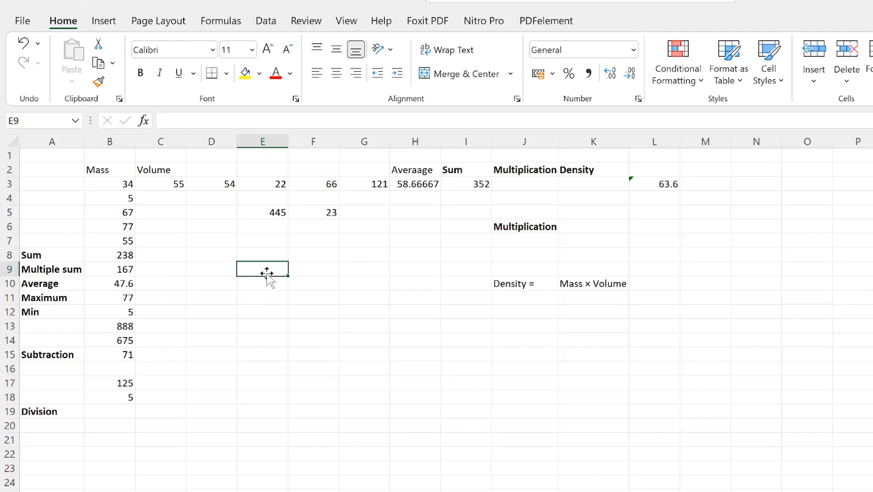
text(=)
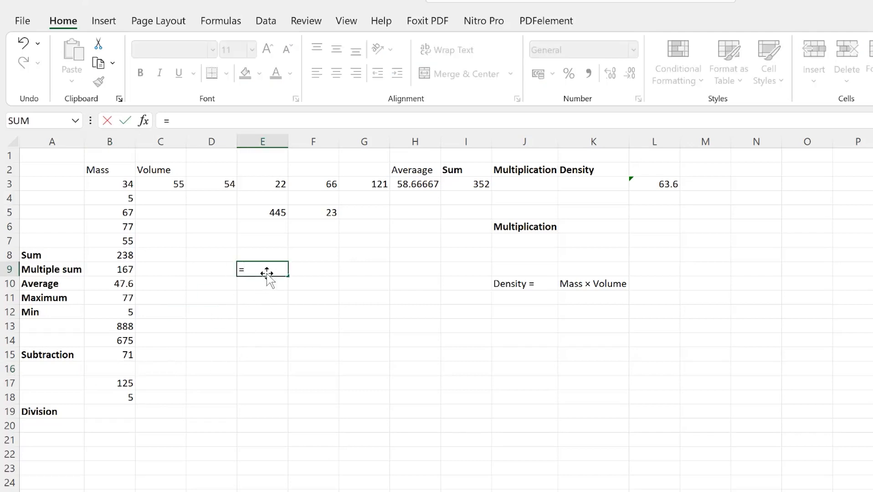
click(277, 214)
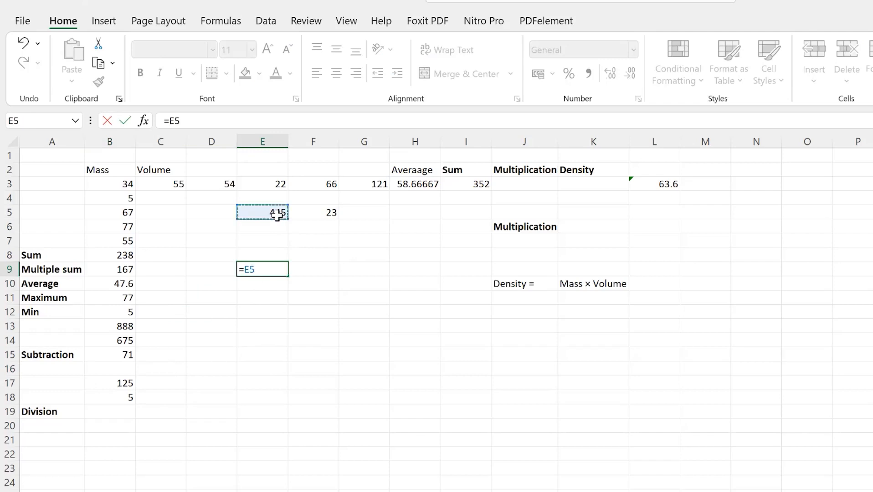
click(322, 213)
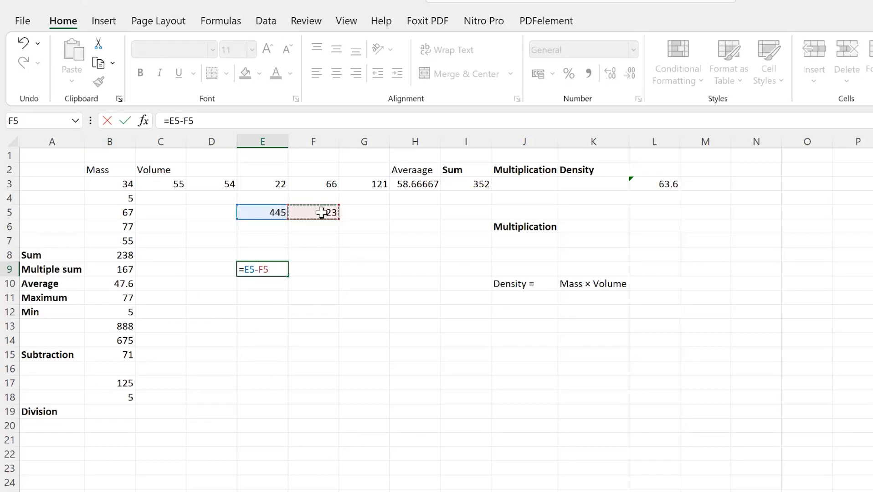
key(Return)
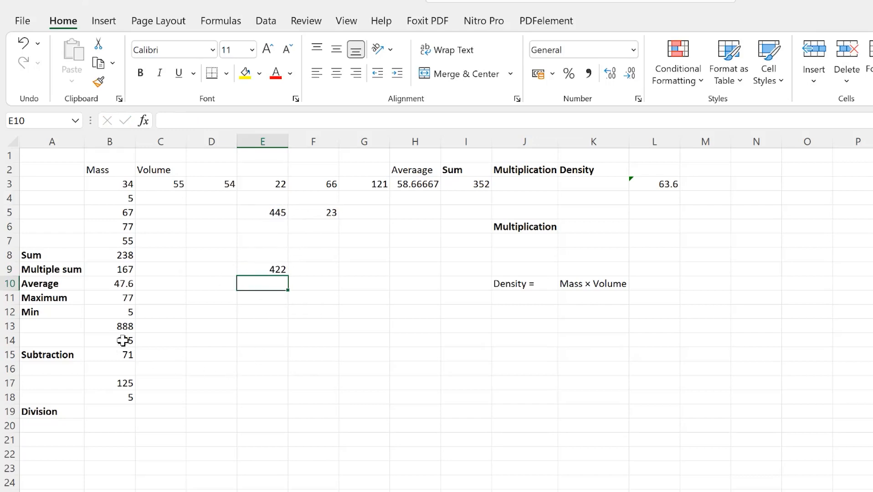
- Enter the division formula =125/5 in the Division cell B19
click(127, 418)
click(117, 385)
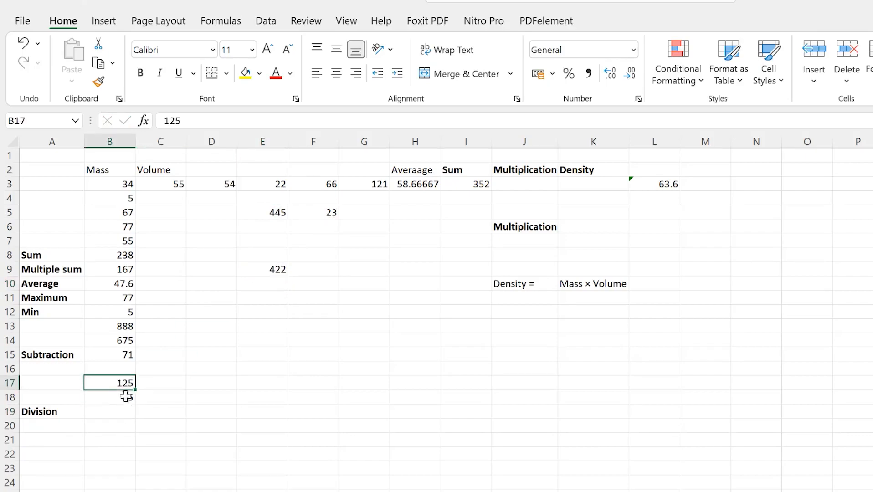
click(156, 490)
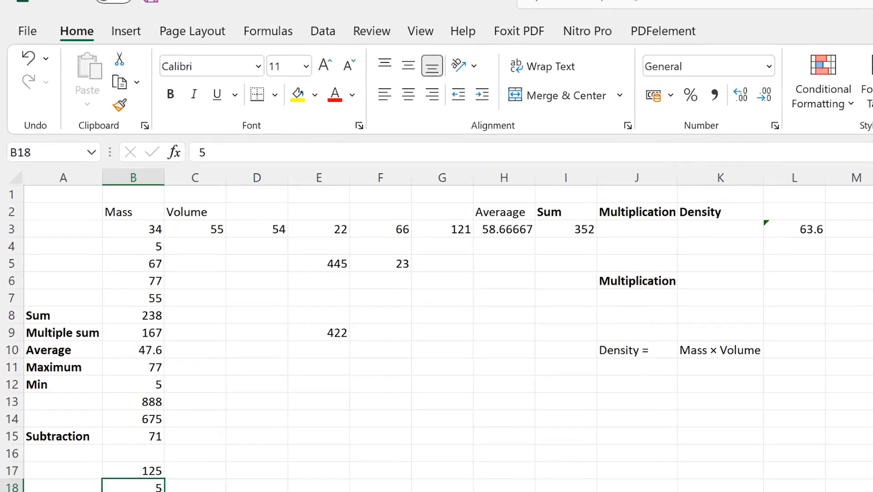
click(156, 491)
text(=125/5)
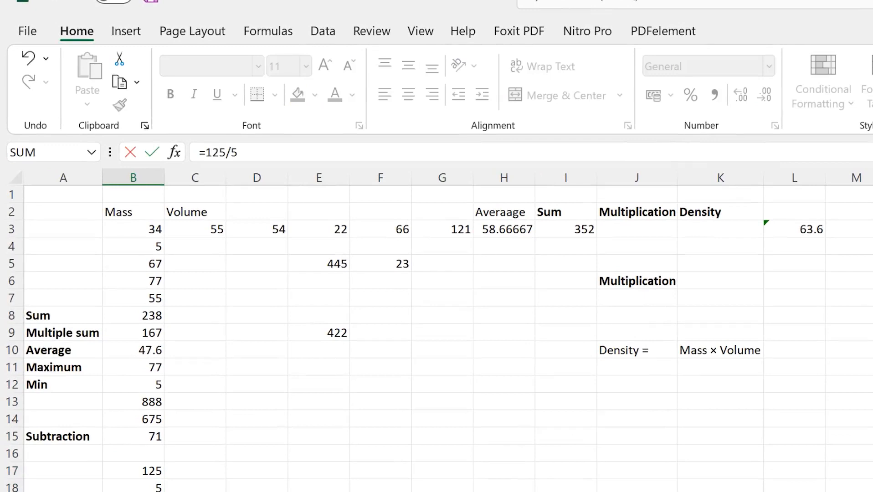
key(Return)
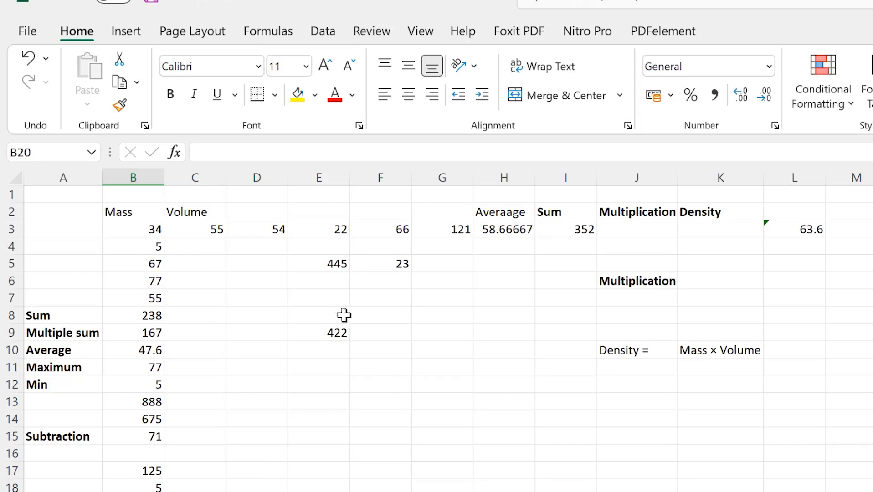
- Divide E5 by E3 with the formula =E5/E3 in cell E12
click(336, 382)
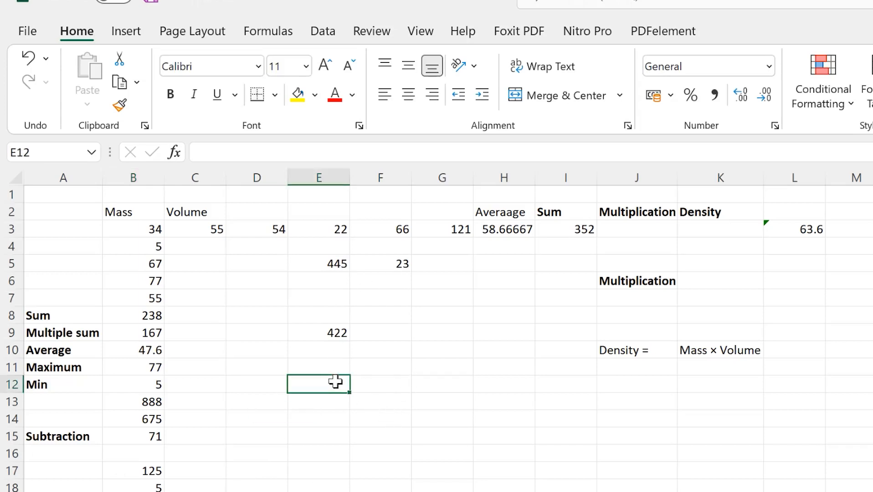
text(=)
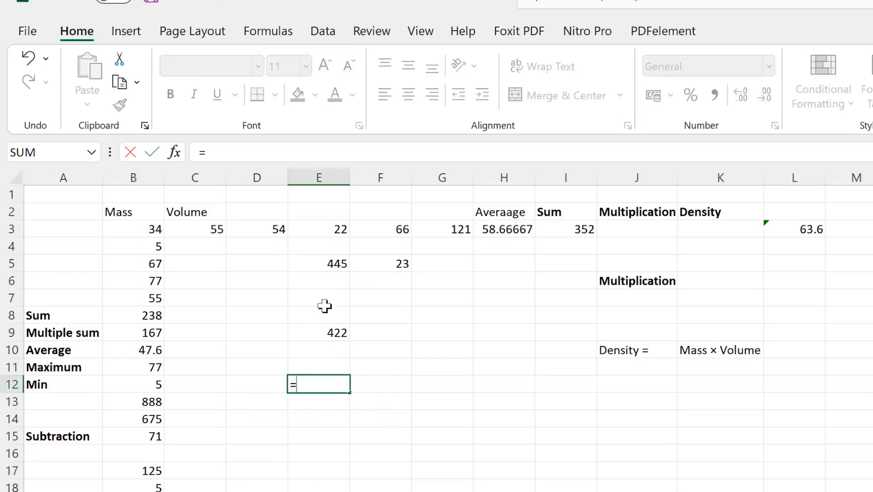
click(326, 264)
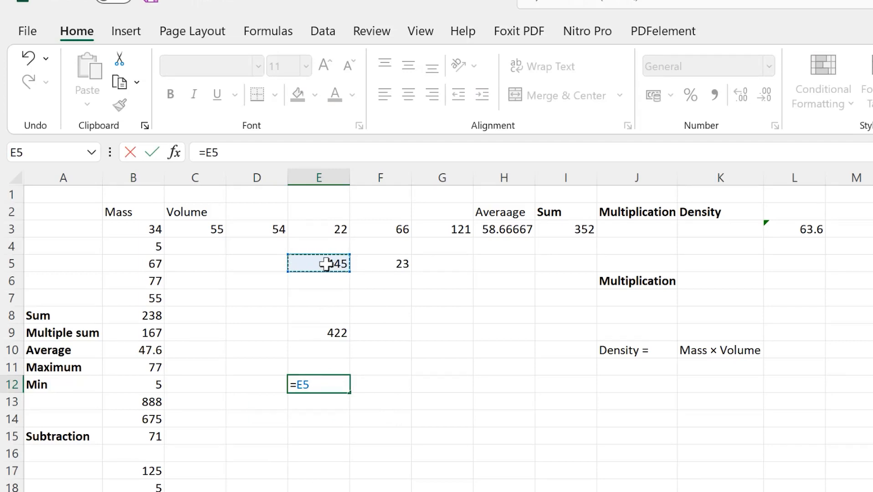
text(/)
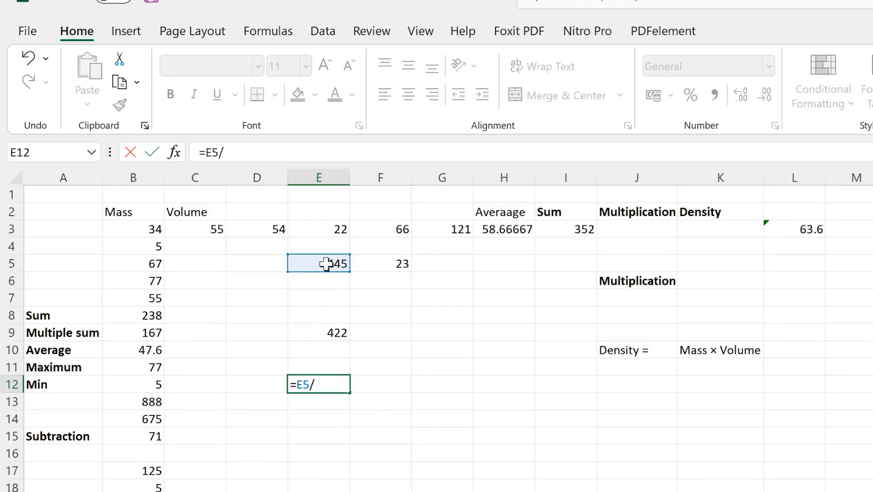
click(324, 230)
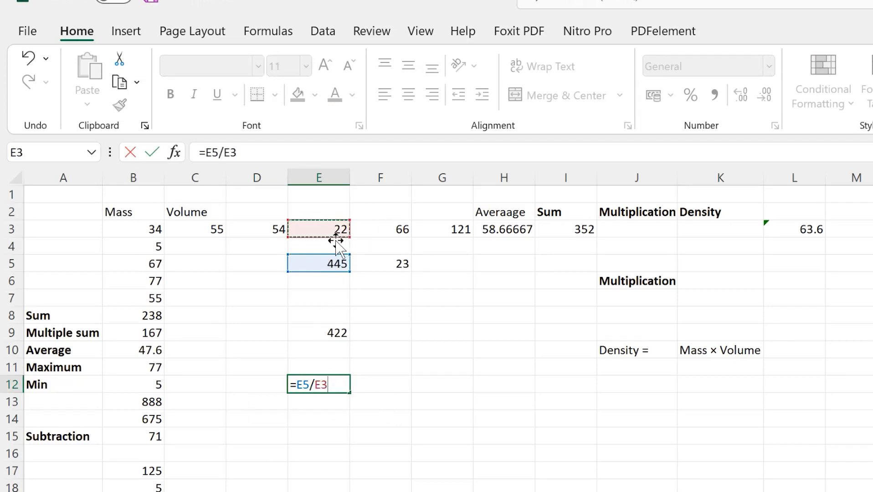
key(Return)
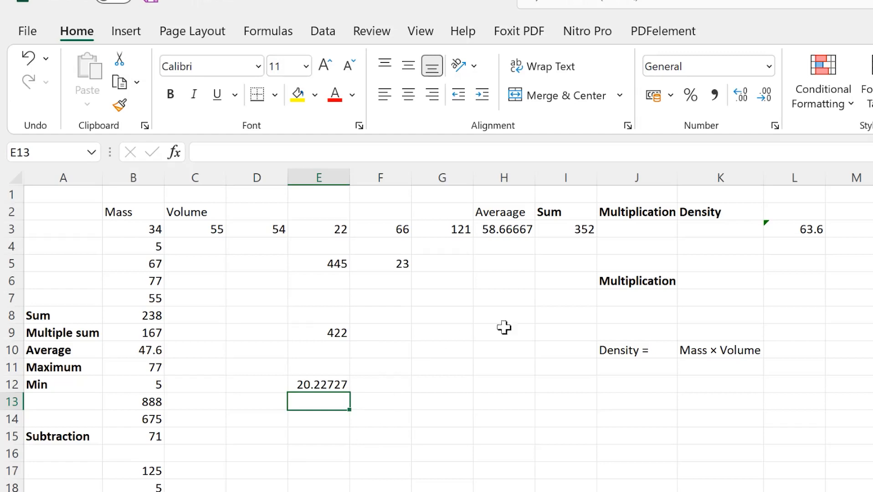
- Multiply D3 by E3 with the formula =D3*E3 in cell J3 under the Multiplication header
click(637, 227)
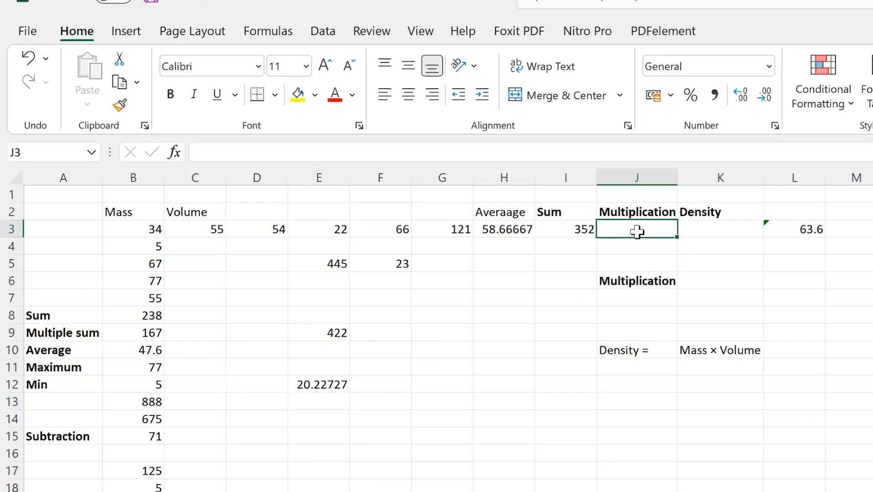
text(=)
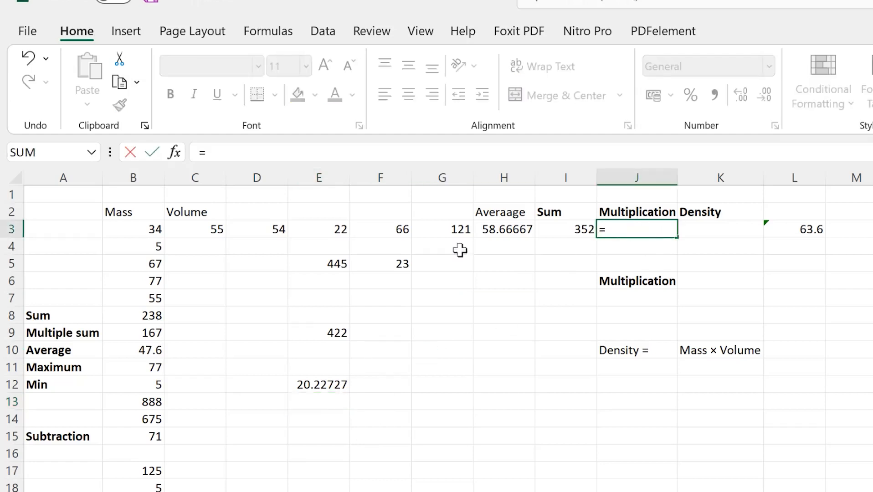
click(269, 231)
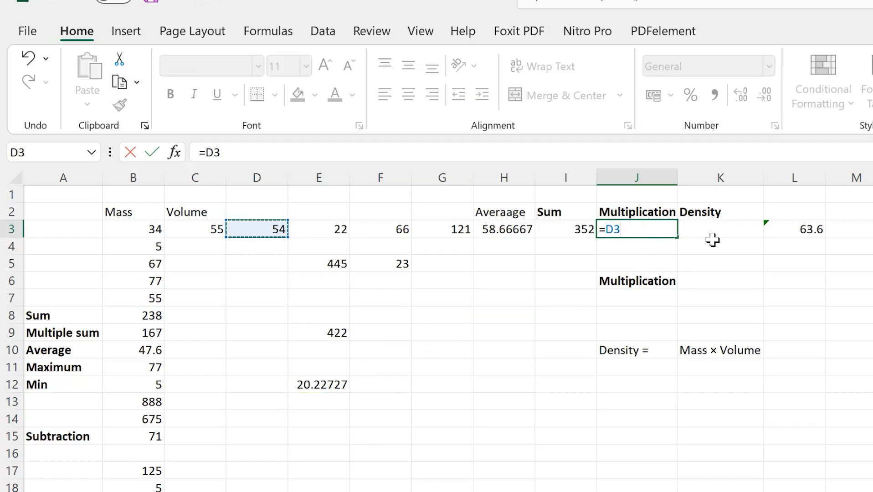
text(*)
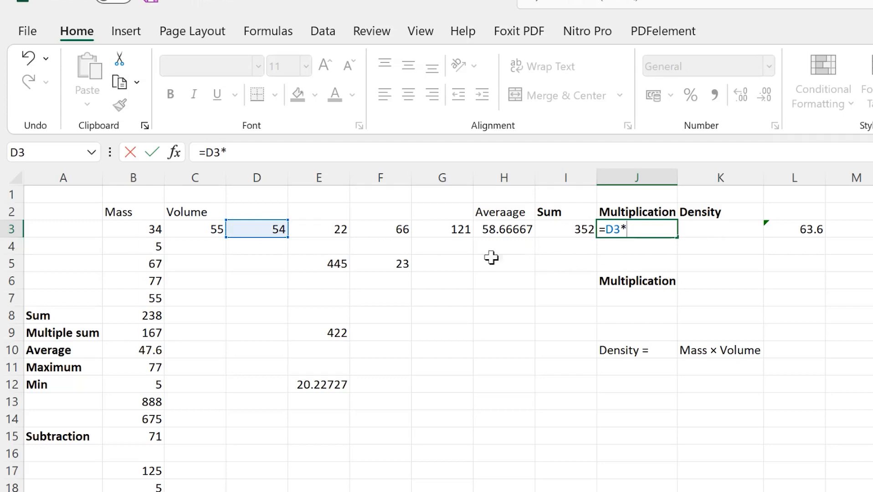
click(335, 228)
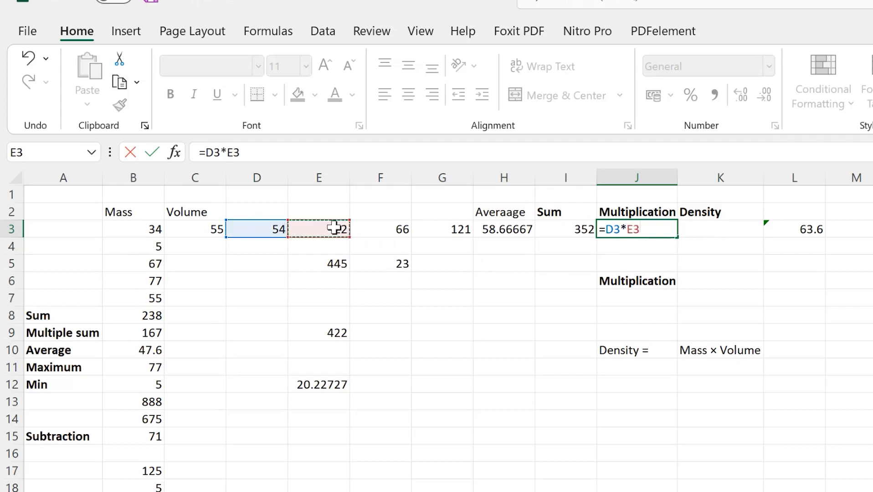
key(Return)
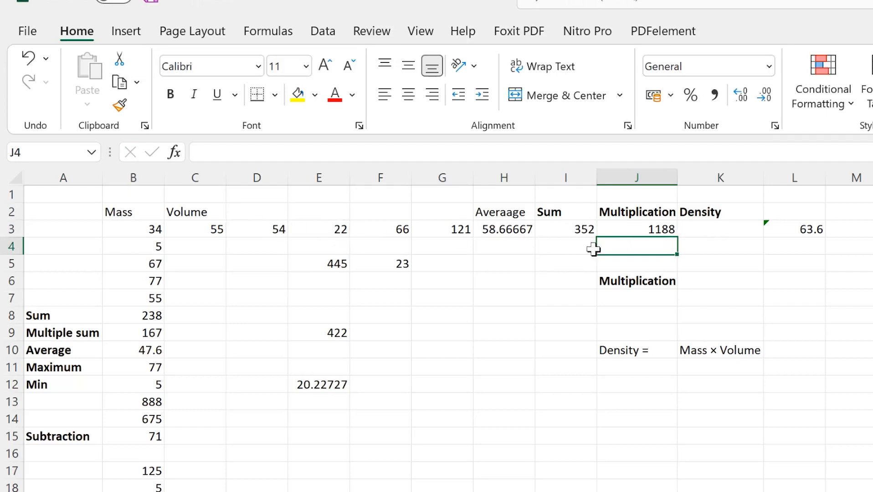
- Inspect the formulas stored in the Multiplication cell J3 and the Multiple sum cell B9
click(658, 226)
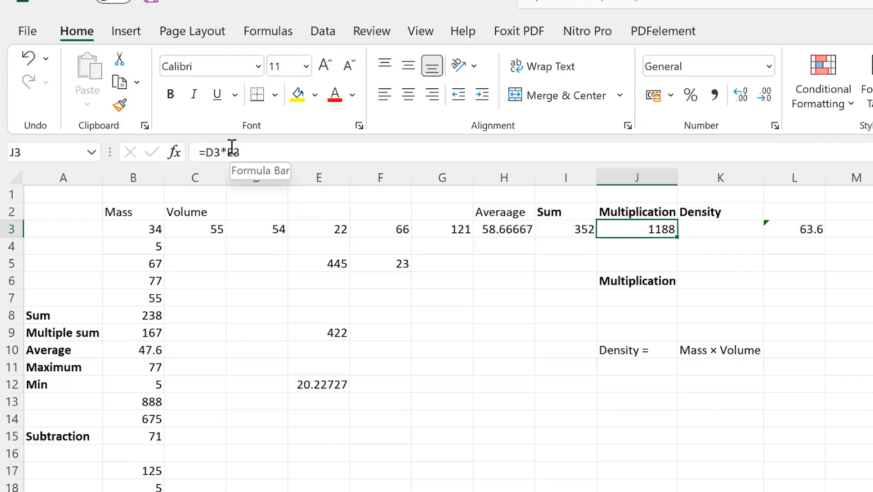
click(126, 334)
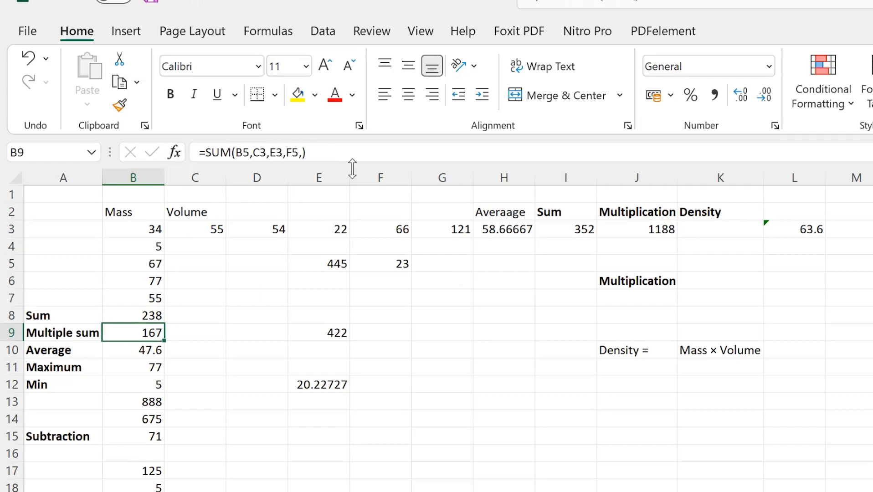
- Multiply E5 by F5 with the formula =E5*F5 in cell J7 under the second Multiplication header
click(644, 294)
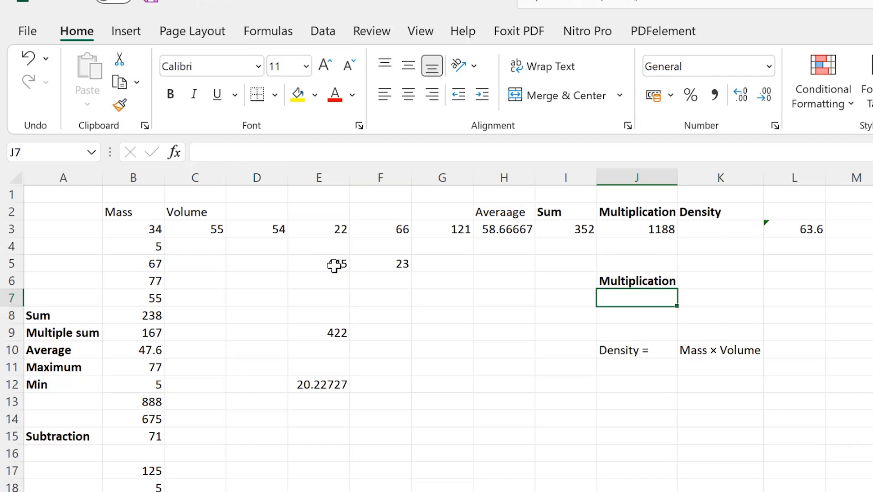
text(=)
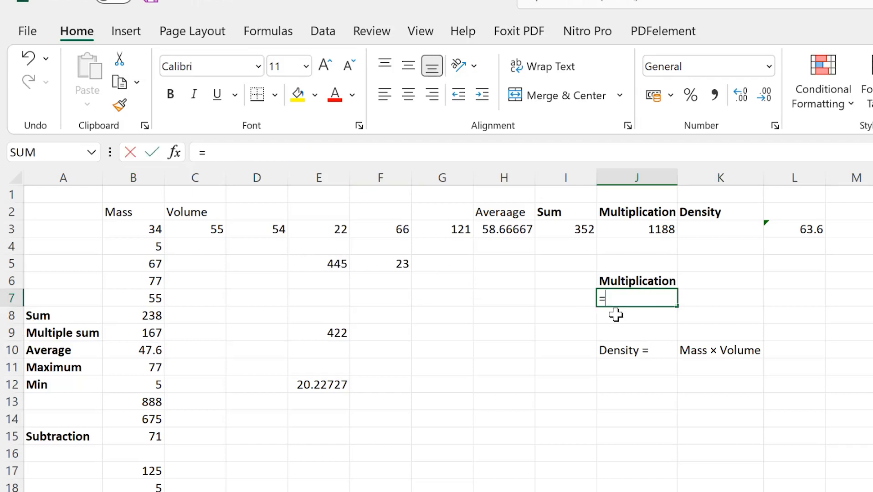
click(336, 264)
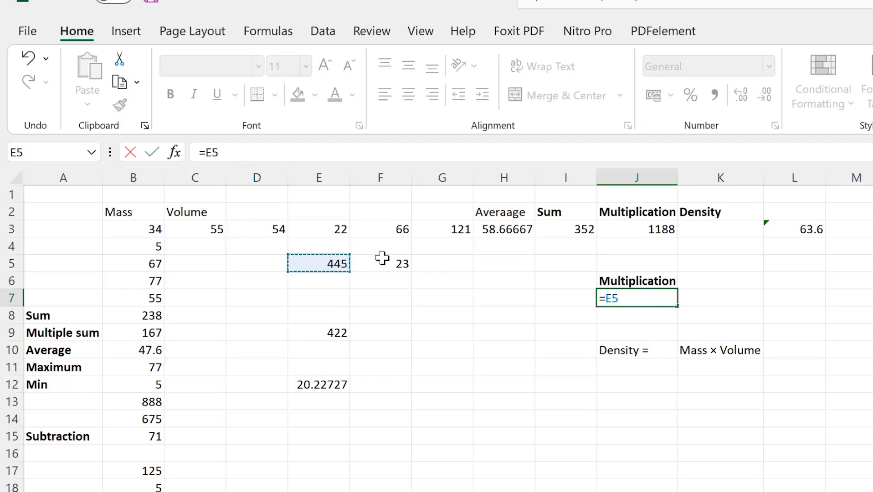
text(*)
click(375, 270)
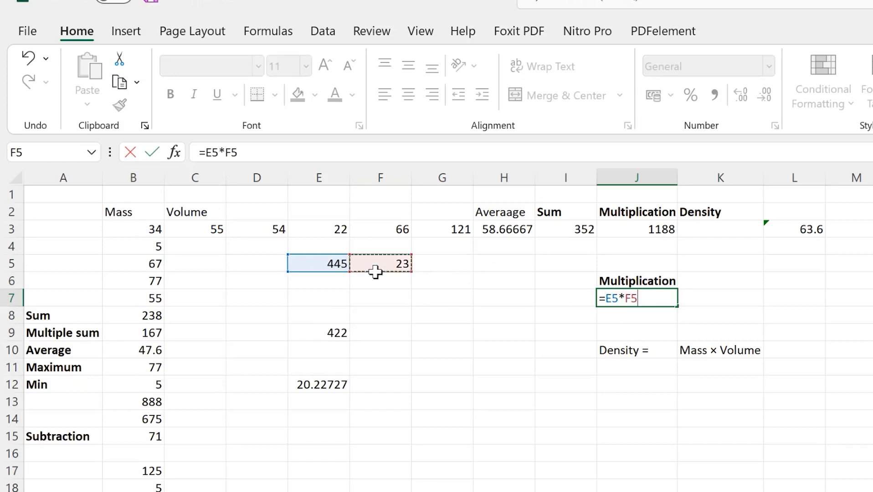
key(Return)
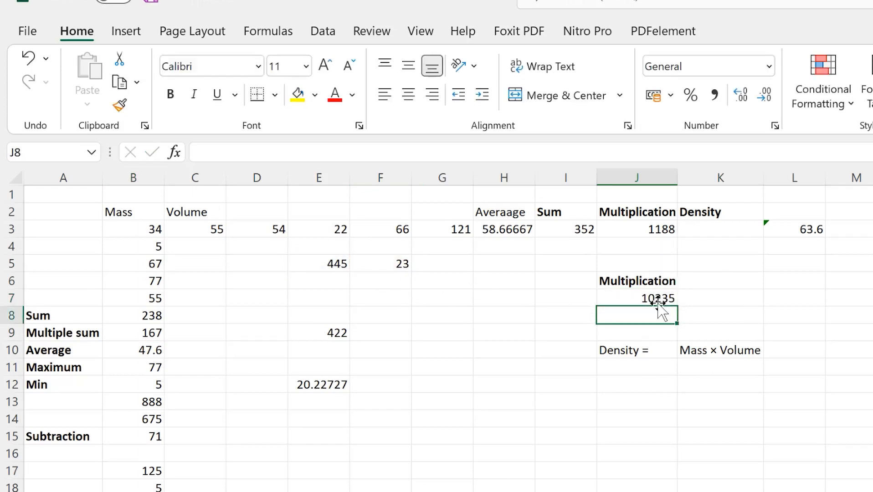
- Review the density relation written in J10 and K10 and the Mass and Volume headers in row 2
click(624, 355)
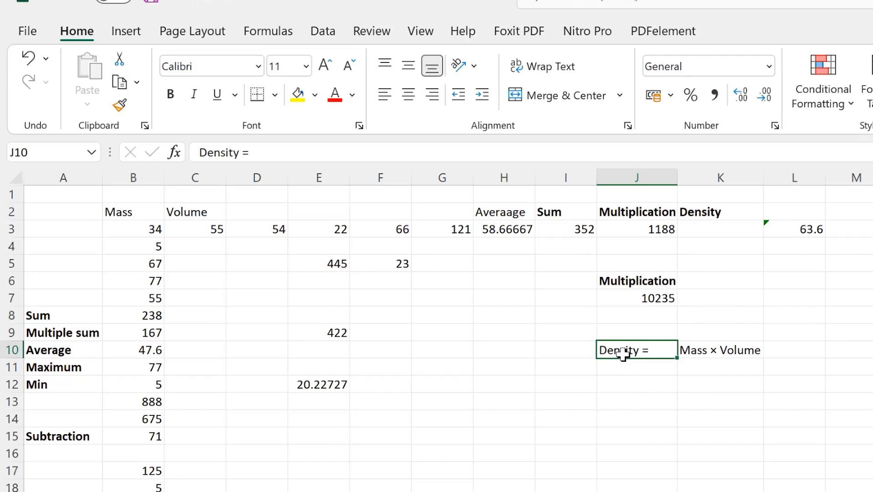
click(701, 354)
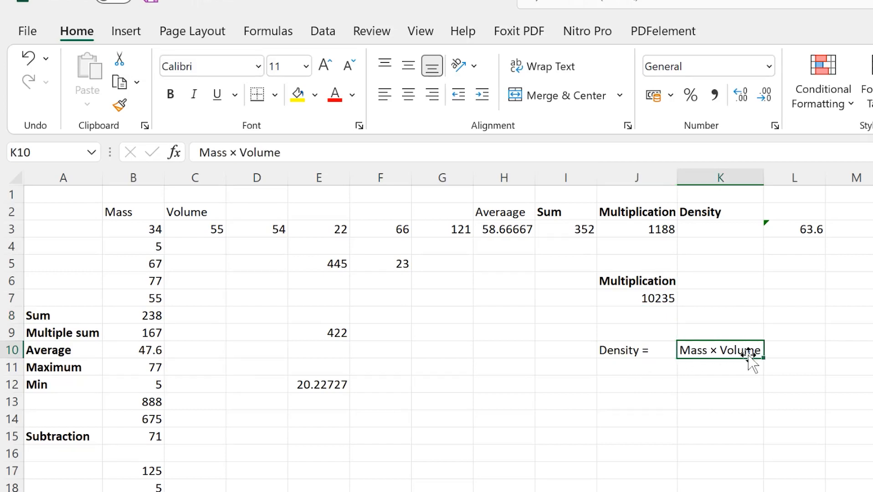
click(625, 351)
click(702, 353)
click(120, 216)
click(182, 214)
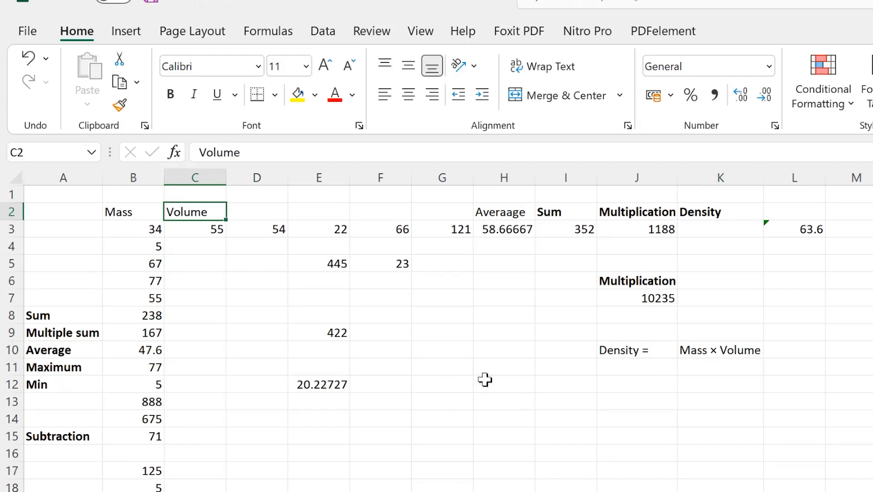
click(648, 361)
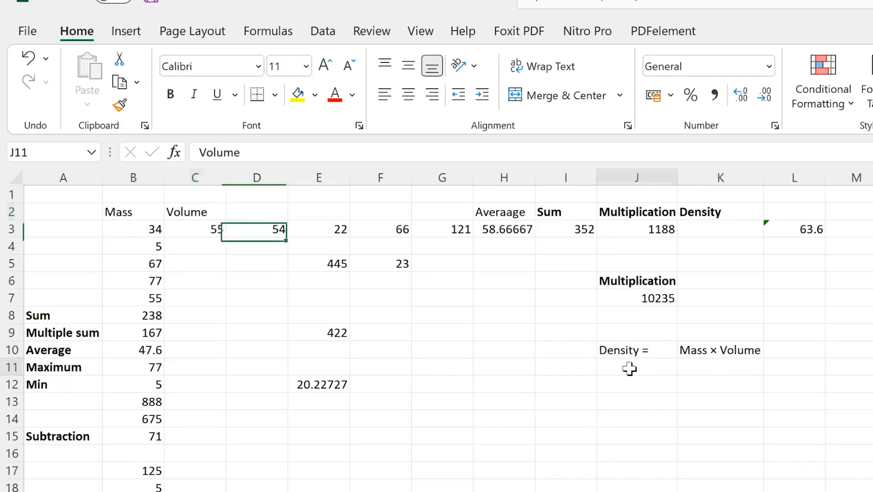
click(520, 391)
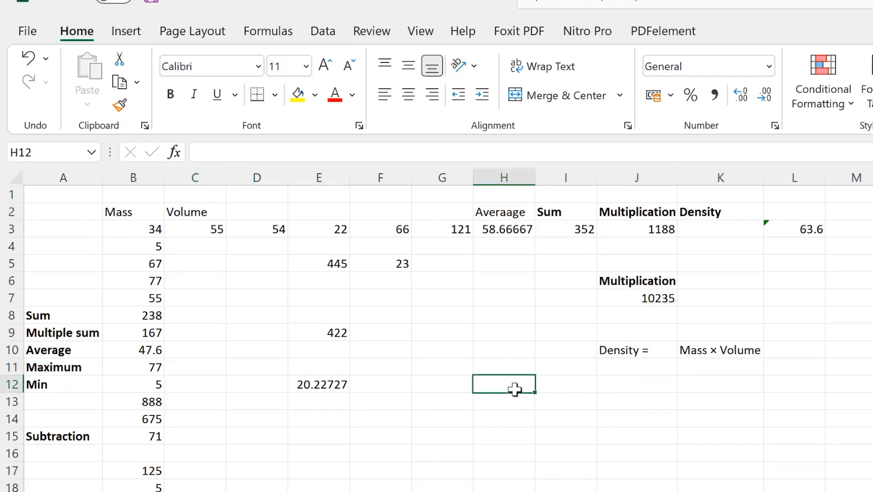
- Calculate the density in cell K3 by multiplying mass by volume with the formula =B3*C3
click(701, 212)
click(720, 234)
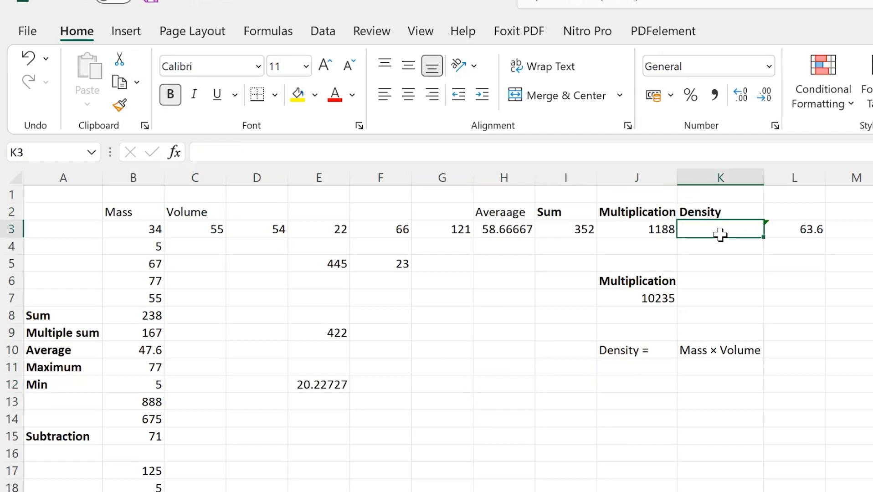
text(=)
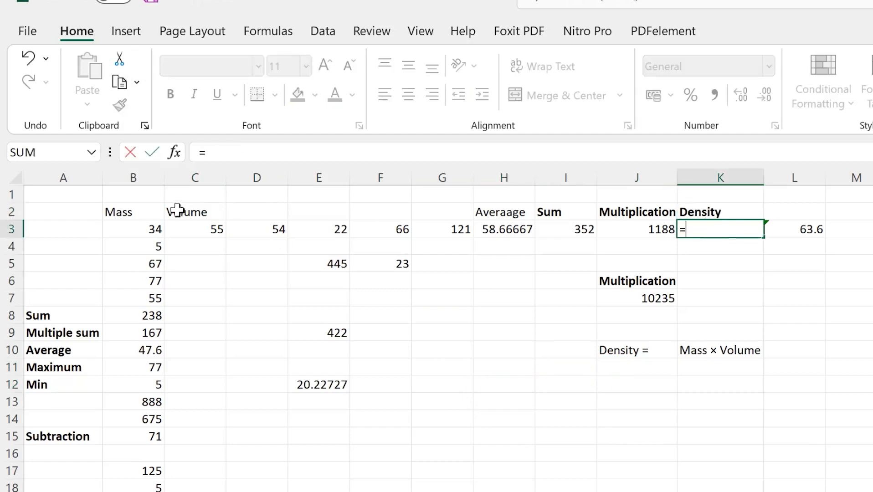
click(151, 228)
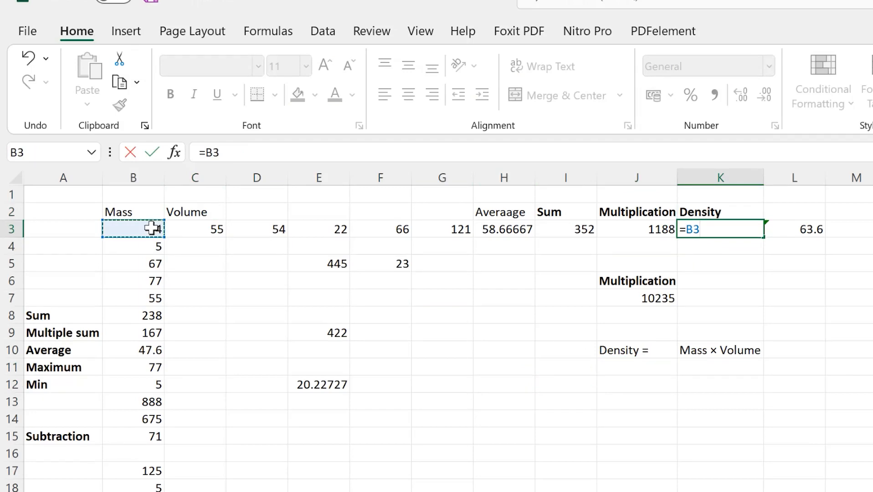
text(*)
click(201, 230)
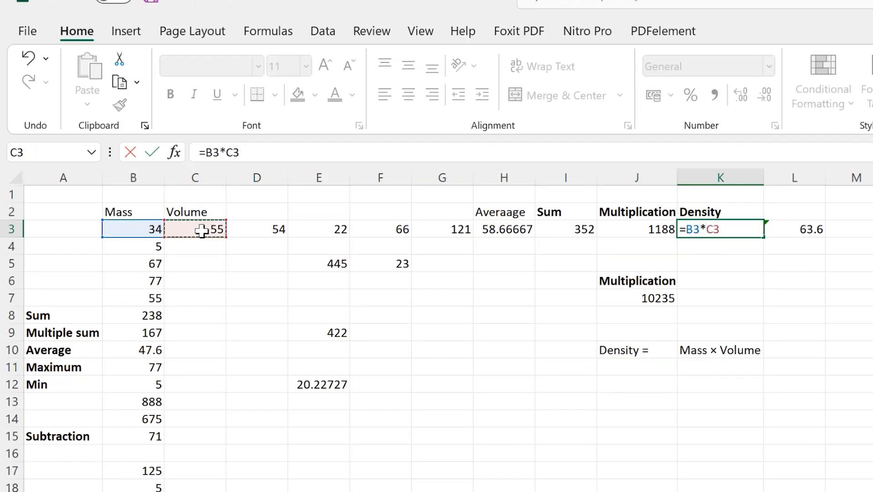
key(Return)
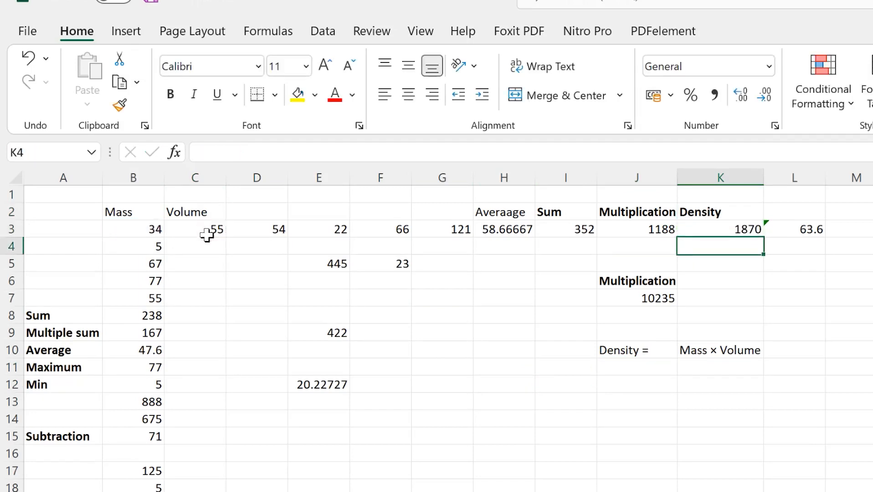